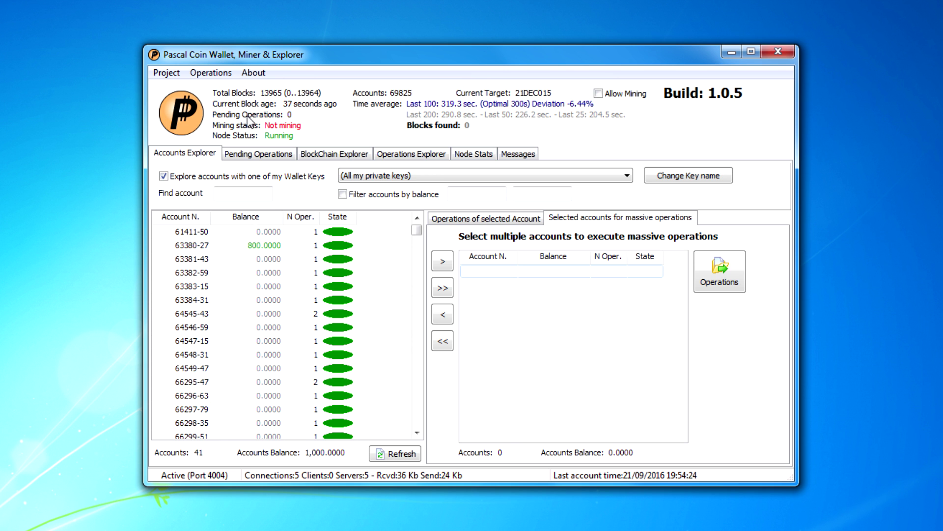
Step: Uncheck 'Explore accounts with one of my Wallet Keys' to list all 69825 network accounts
{"action": "mouse_move", "coordinate": [355, 59]}
{"action": "left_mouse_down"}
{"action": "mouse_move", "coordinate": [355, 39]}
{"action": "mouse_move", "coordinate": [335, 37]}
{"action": "mouse_move", "coordinate": [363, 33]}
{"action": "mouse_move", "coordinate": [353, 57]}
{"action": "left_mouse_up"}
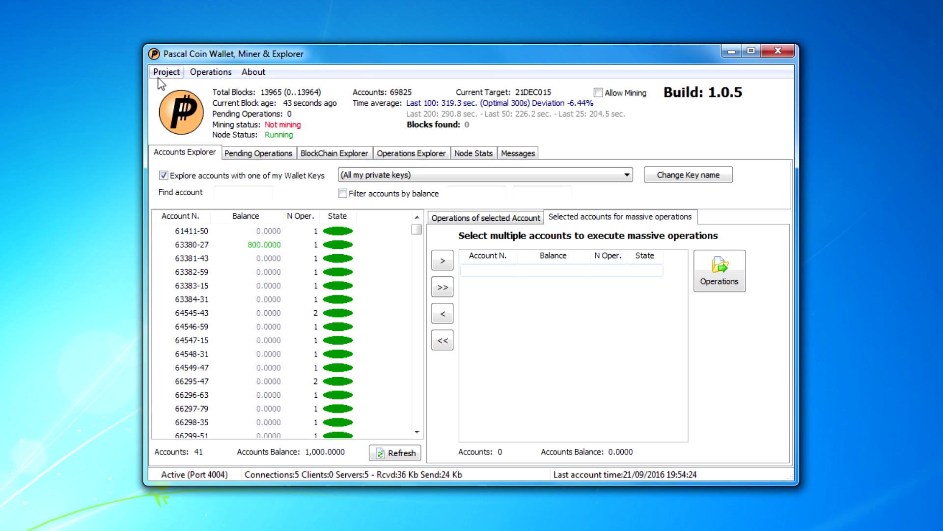
{"action": "left_click", "coordinate": [164, 175]}
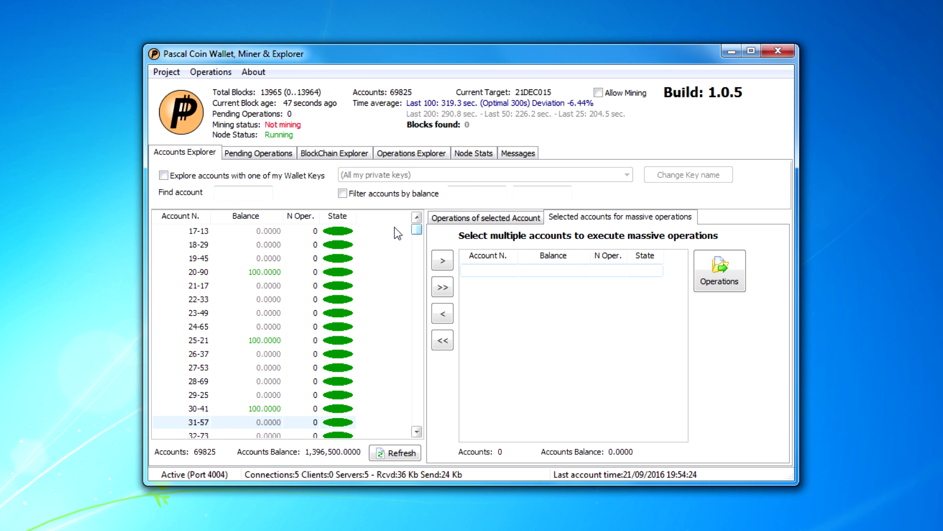
{"action": "left_click", "coordinate": [260, 153]}
{"action": "left_click", "coordinate": [192, 152]}
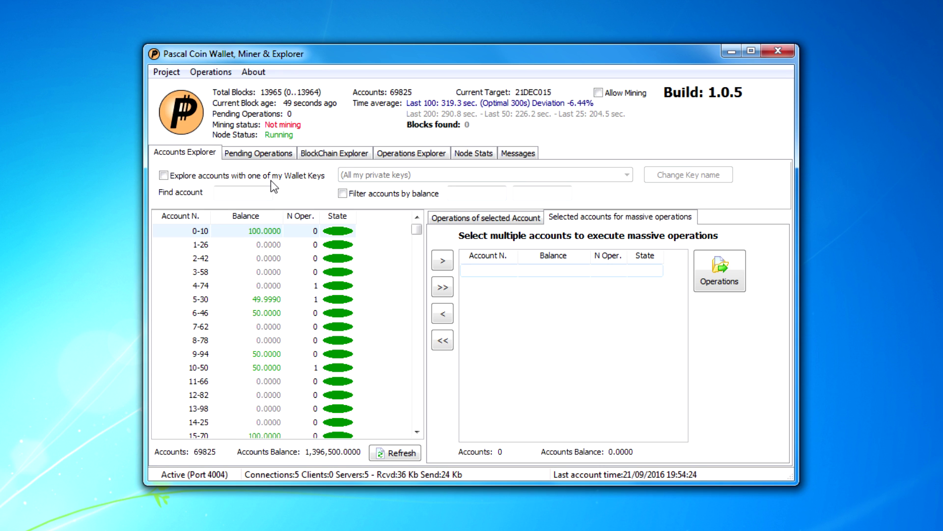
{"action": "mouse_move", "coordinate": [417, 229]}
{"action": "left_mouse_down"}
{"action": "mouse_move", "coordinate": [416, 413]}
{"action": "mouse_move", "coordinate": [415, 216]}
{"action": "left_mouse_up"}
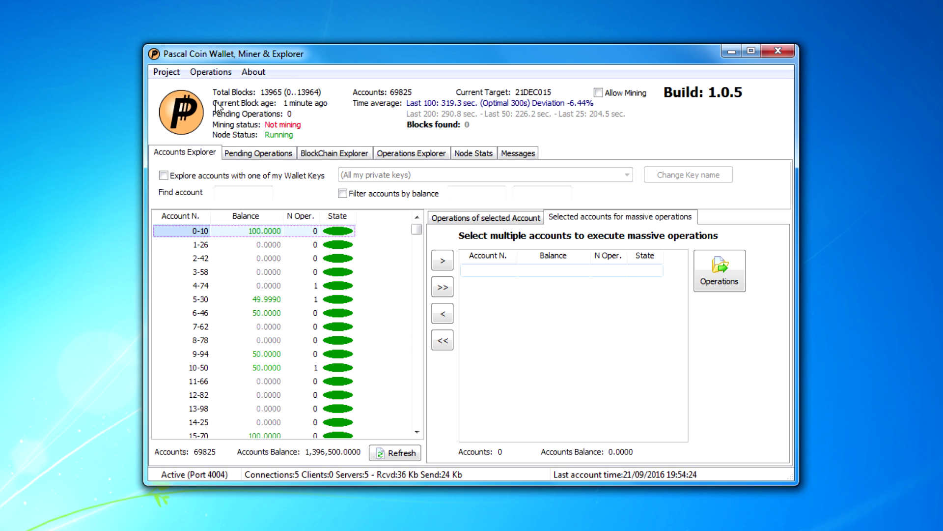
{"action": "left_click", "coordinate": [175, 73]}
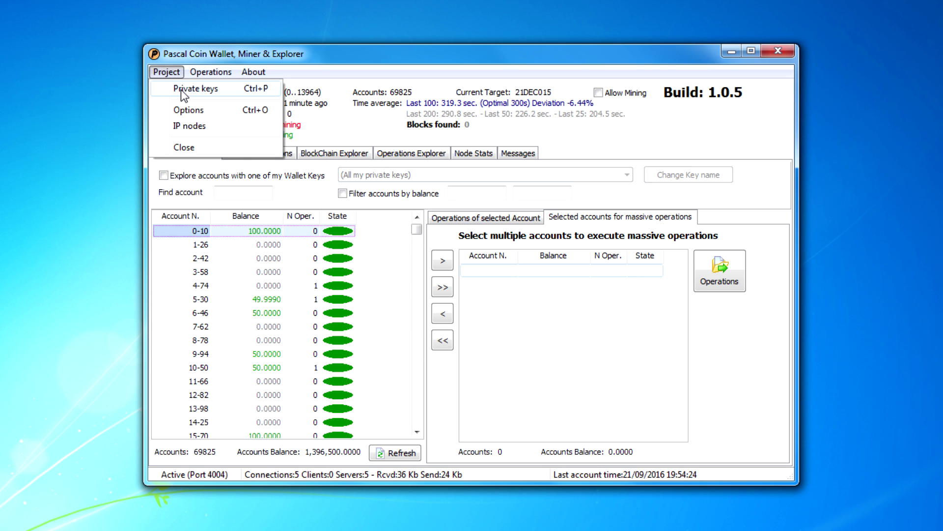
Step: Save the mining options with 6 CPUs and the current miner key
{"action": "left_click", "coordinate": [184, 110]}
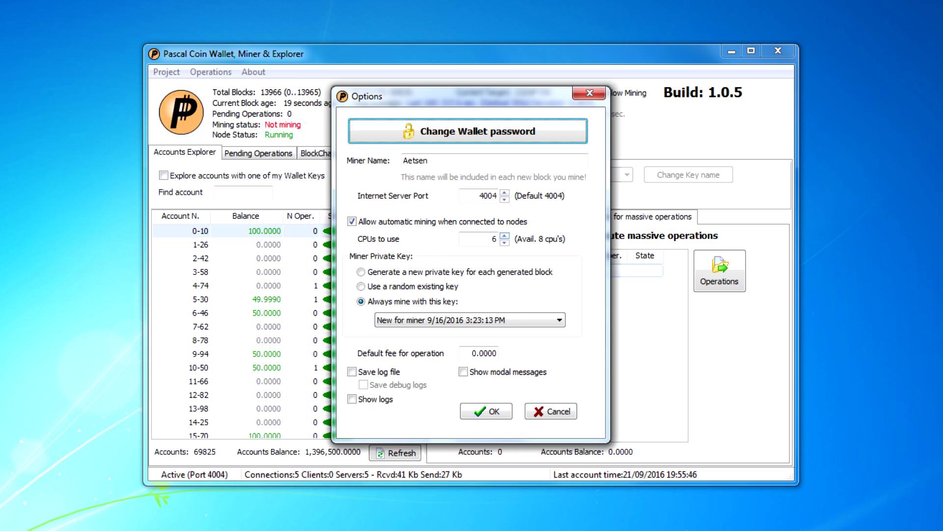
{"action": "left_click", "coordinate": [504, 242]}
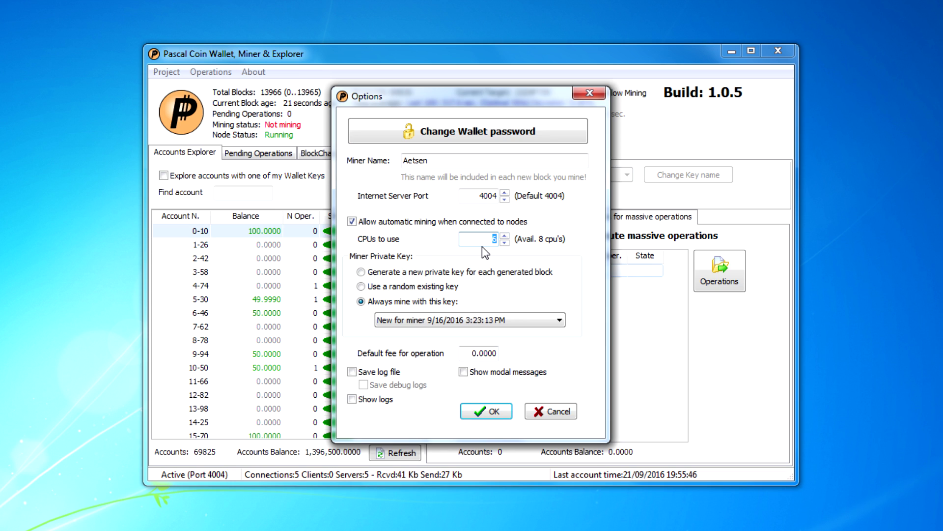
{"action": "left_click", "coordinate": [494, 238]}
{"action": "key", "text": "Down"}
{"action": "key", "text": "Up"}
{"action": "key", "text": "Up"}
{"action": "key", "text": "Down"}
{"action": "left_click", "coordinate": [471, 318]}
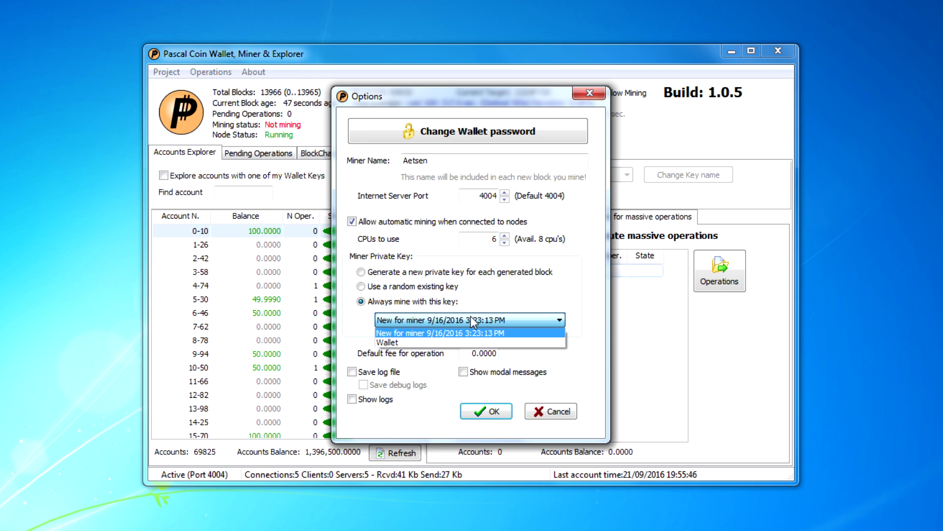
{"action": "left_click", "coordinate": [471, 320]}
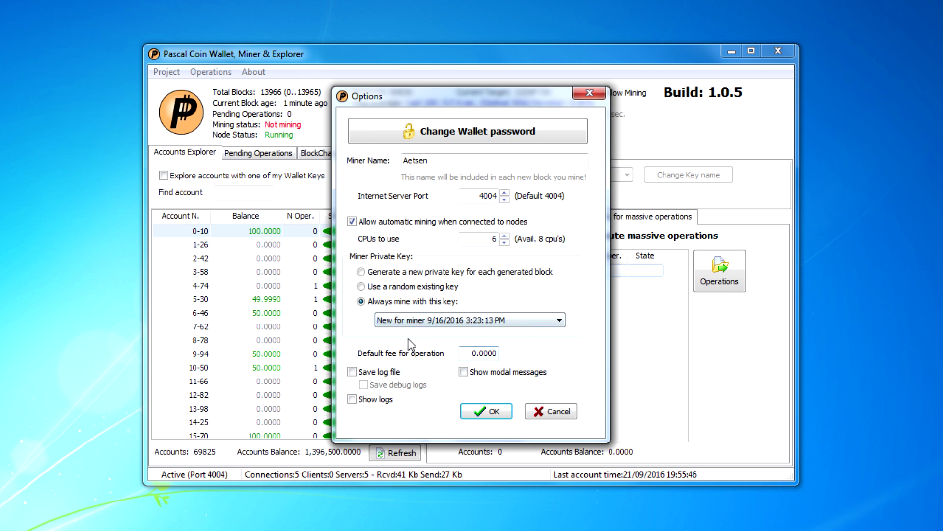
{"action": "left_click", "coordinate": [473, 411]}
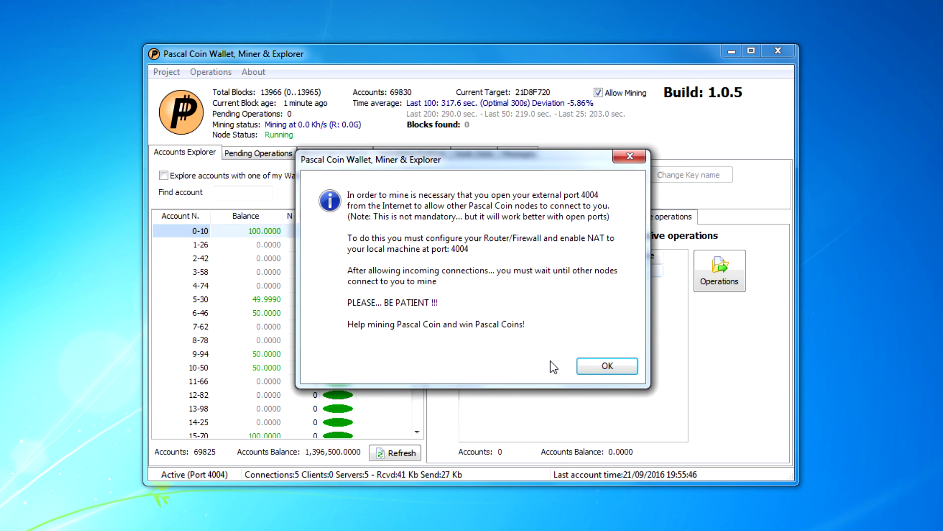
Step: Dismiss the port 4004 notice and uncheck Allow Mining
{"action": "left_click", "coordinate": [591, 370]}
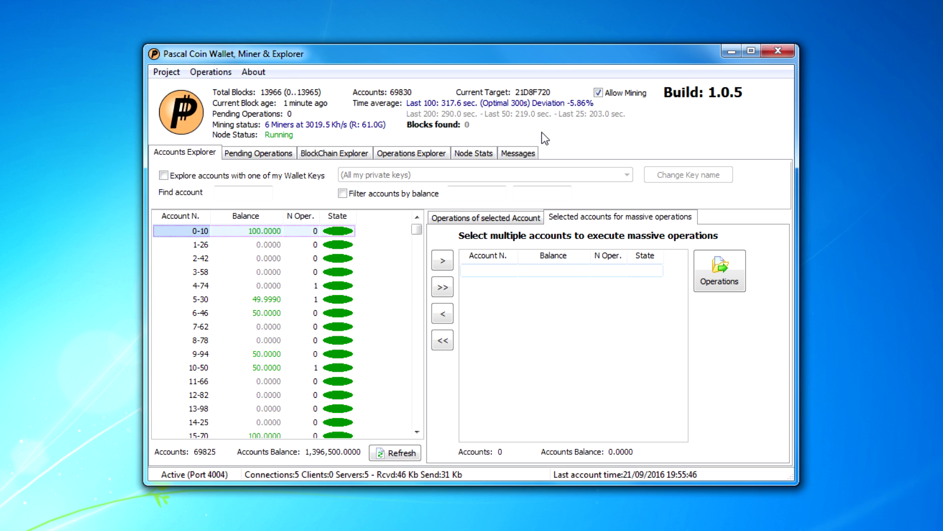
{"action": "left_click", "coordinate": [598, 93]}
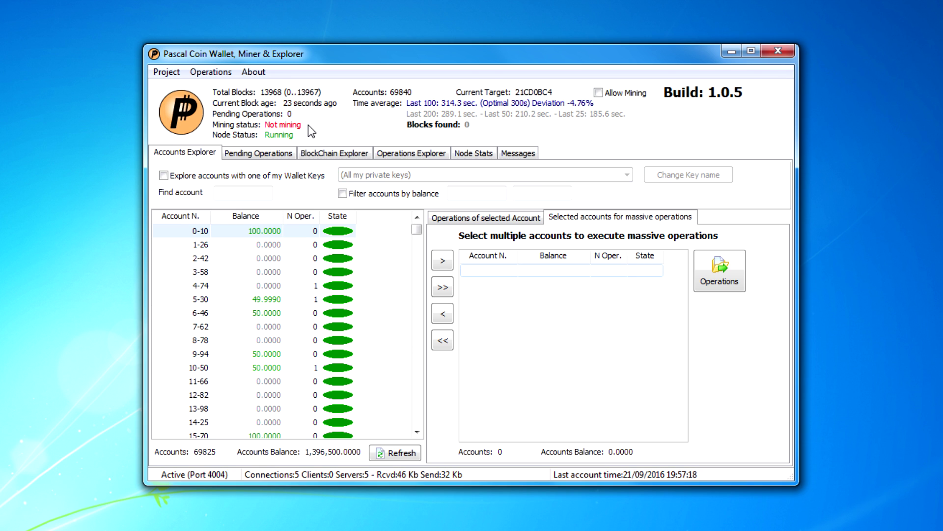
Step: Filter the list to my wallet keys, then open and cancel the Options dialog
{"action": "left_click", "coordinate": [164, 176]}
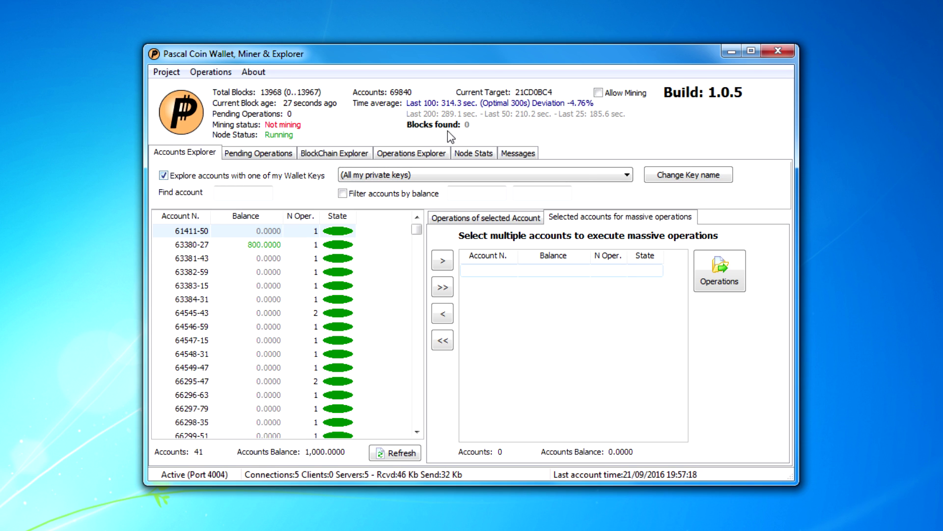
{"action": "left_click", "coordinate": [179, 73]}
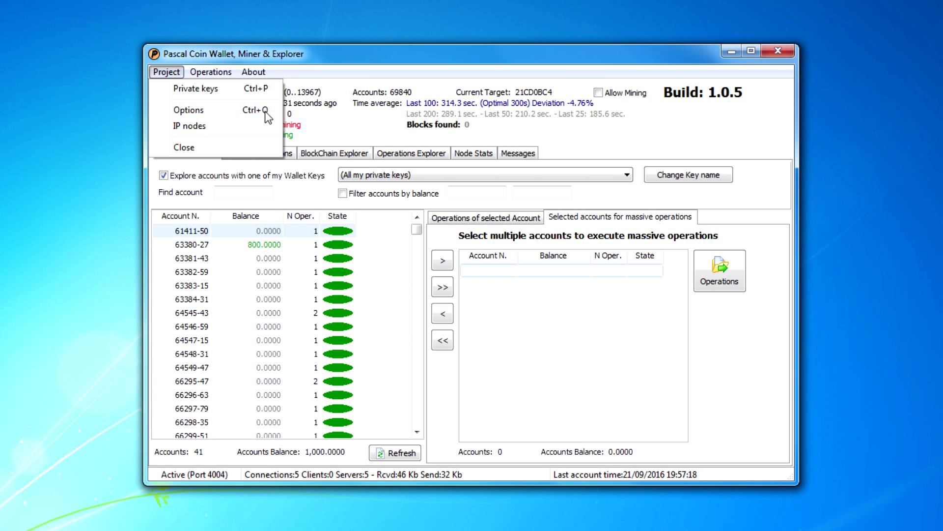
{"action": "left_click", "coordinate": [248, 113]}
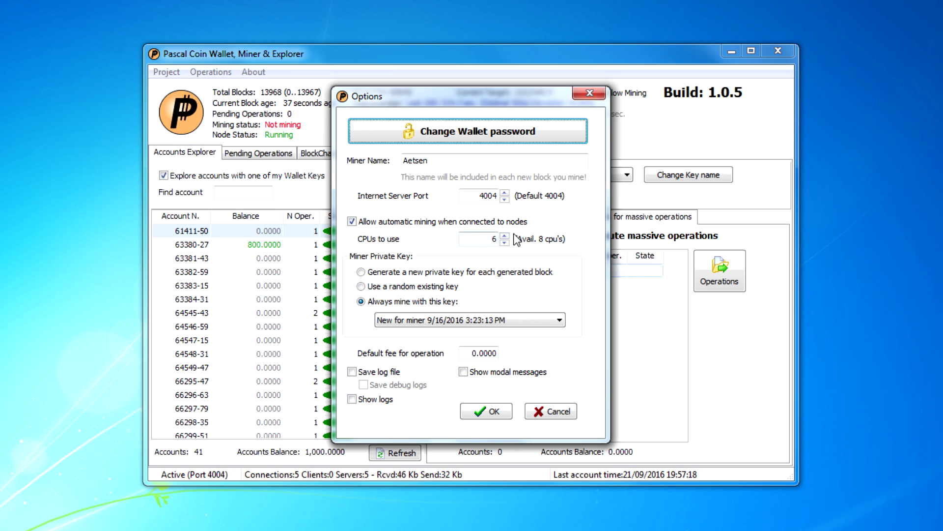
{"action": "left_click", "coordinate": [572, 414]}
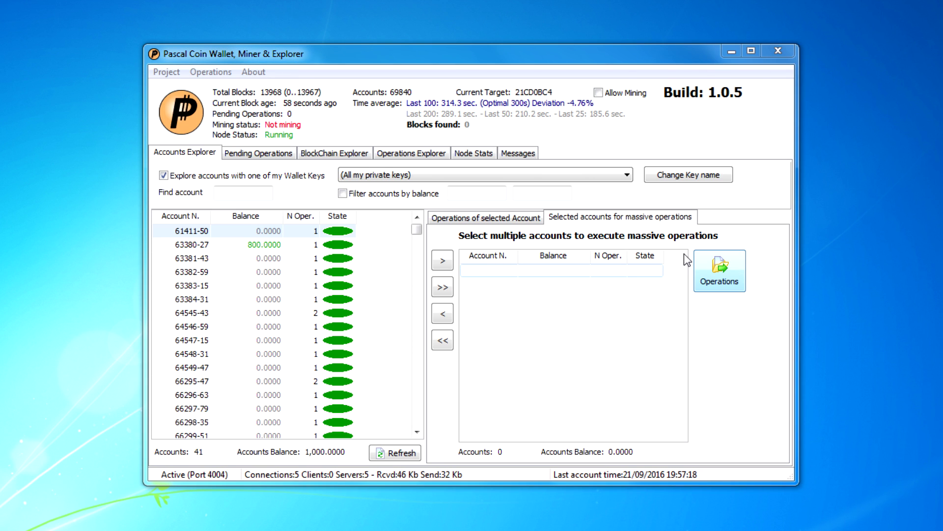
{"action": "left_click", "coordinate": [253, 59]}
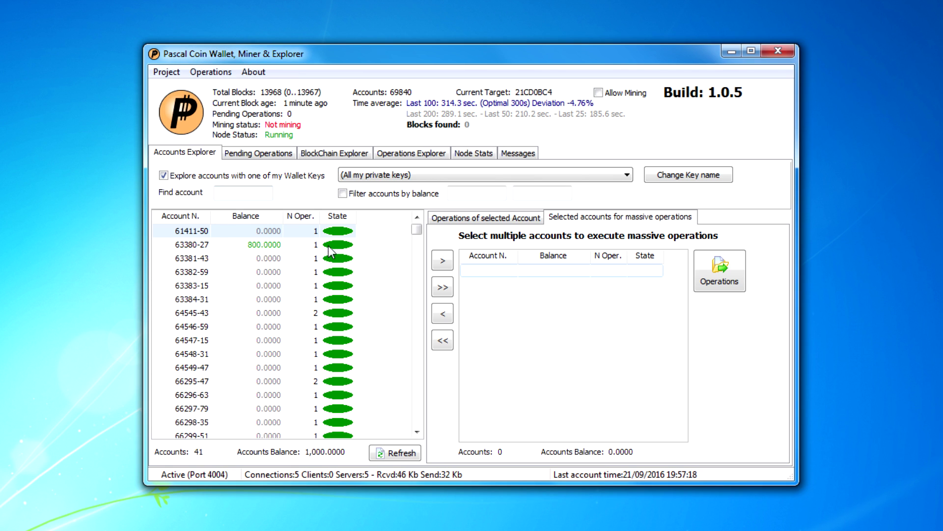
Step: Re-apply the '(All my private keys)' filter so the wallet's 41 accounts show
{"action": "left_click", "coordinate": [164, 176]}
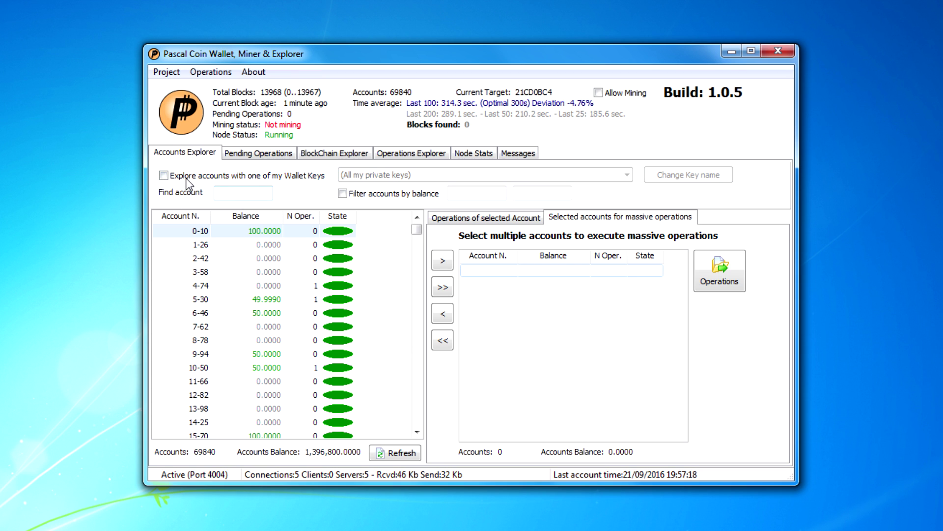
{"action": "left_click", "coordinate": [164, 175]}
{"action": "left_click", "coordinate": [402, 178]}
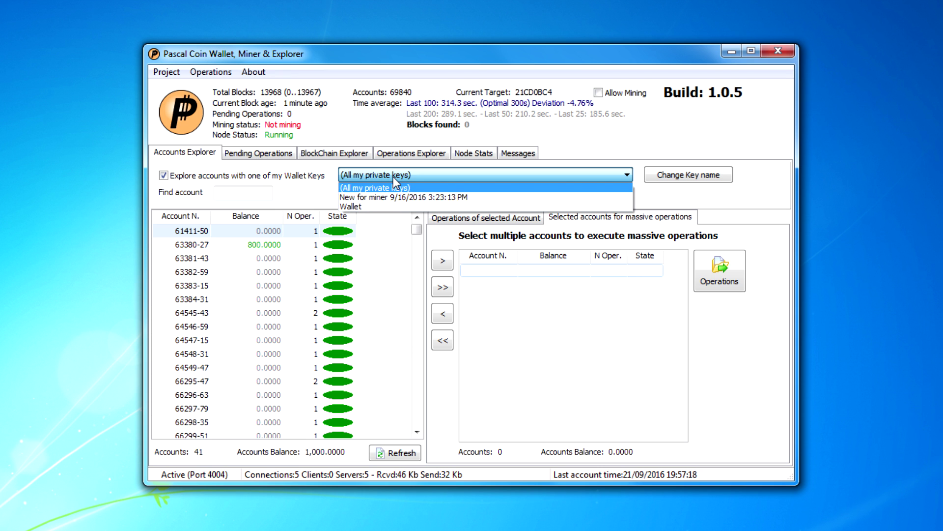
{"action": "left_click", "coordinate": [391, 187]}
{"action": "left_click", "coordinate": [162, 72]}
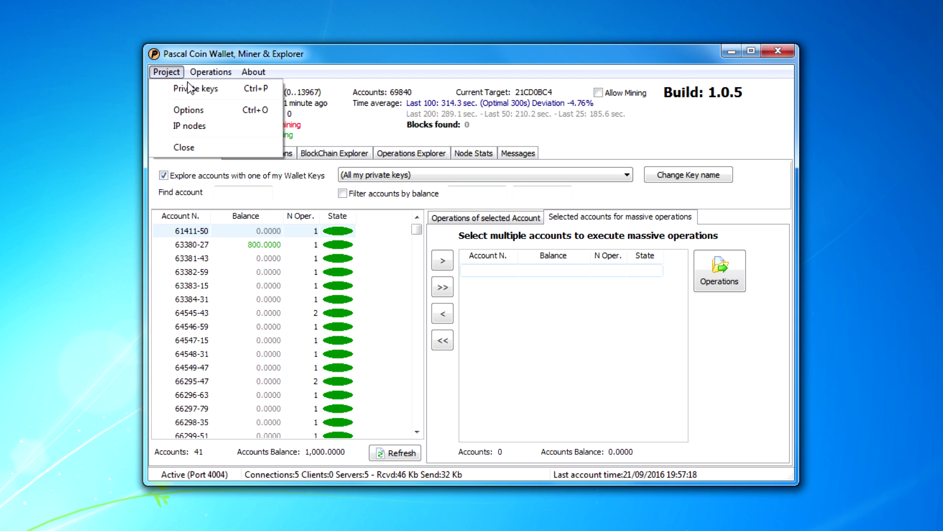
Step: Open the Private keys manager and start generating a new key
{"action": "left_click", "coordinate": [178, 89]}
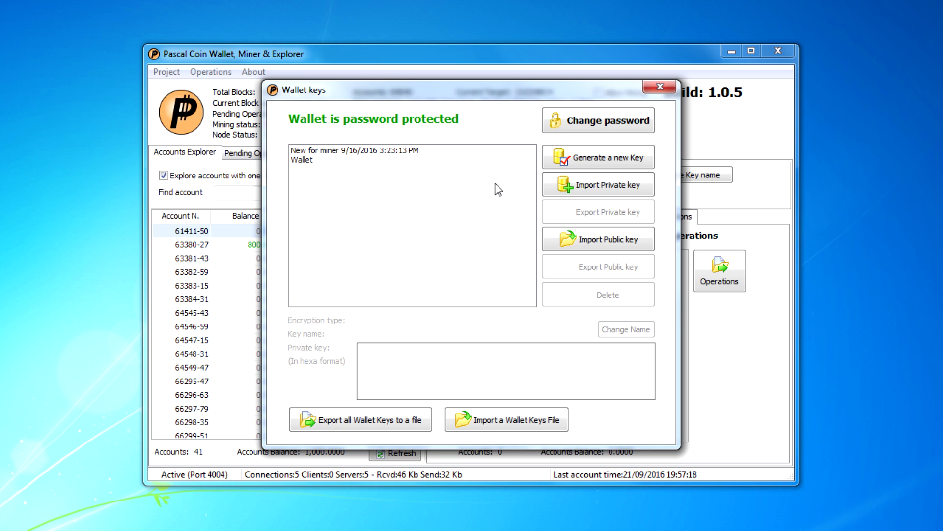
{"action": "left_click", "coordinate": [595, 154]}
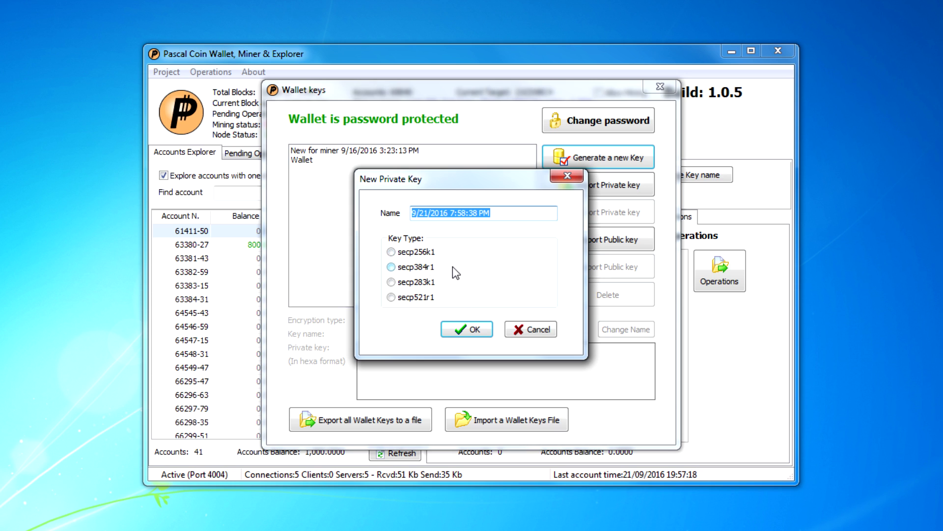
Step: Create a secp256k1 private key named 'Test'
{"action": "left_click", "coordinate": [393, 252]}
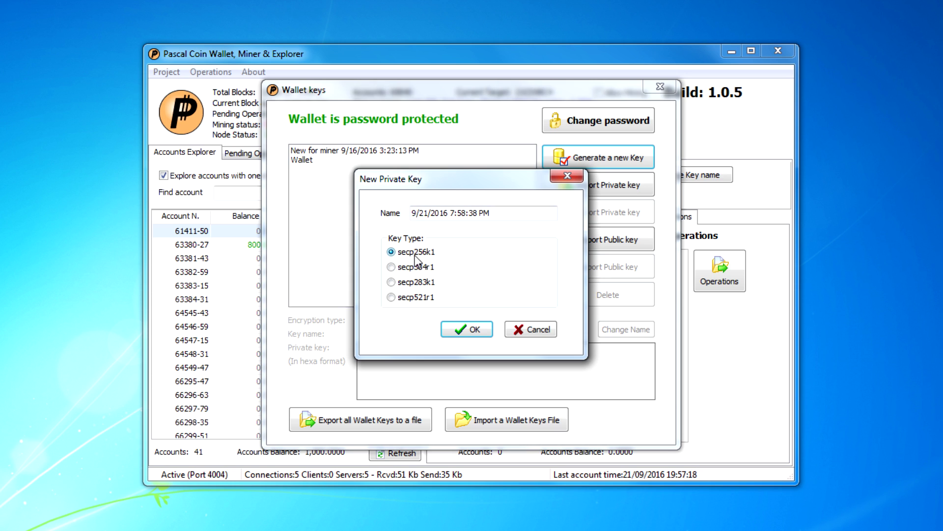
{"action": "left_click_drag", "start_coordinate": [490, 213], "coordinate": [398, 211]}
{"action": "type", "text": "Test"}
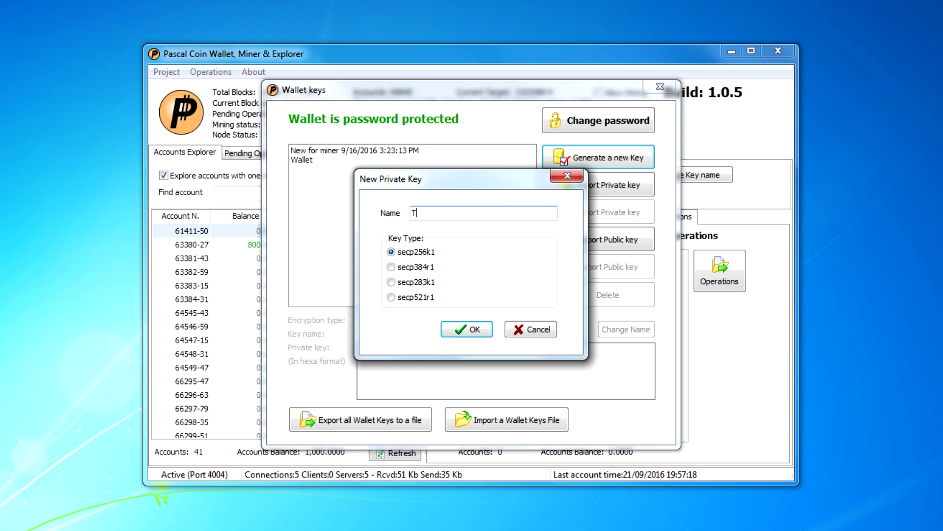
{"action": "left_click", "coordinate": [468, 329]}
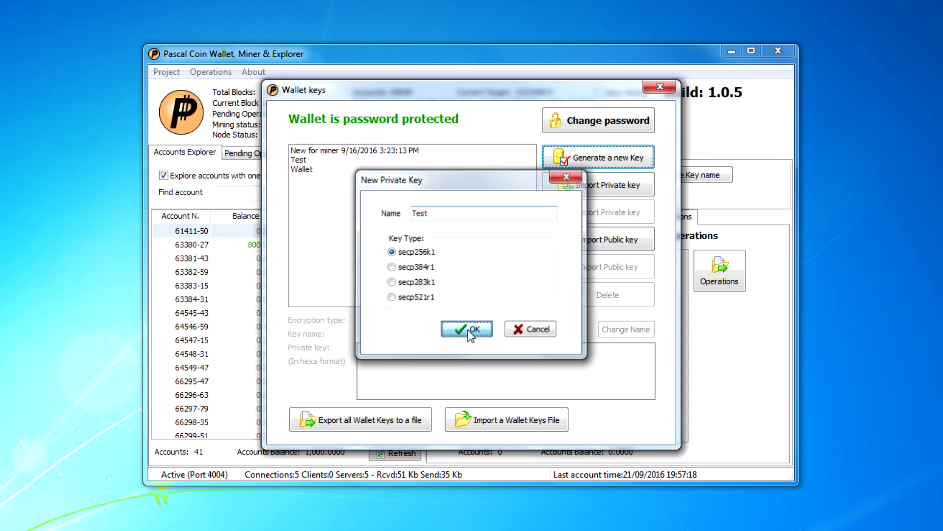
Step: Select the Test key to view its private key details
{"action": "left_click", "coordinate": [305, 161]}
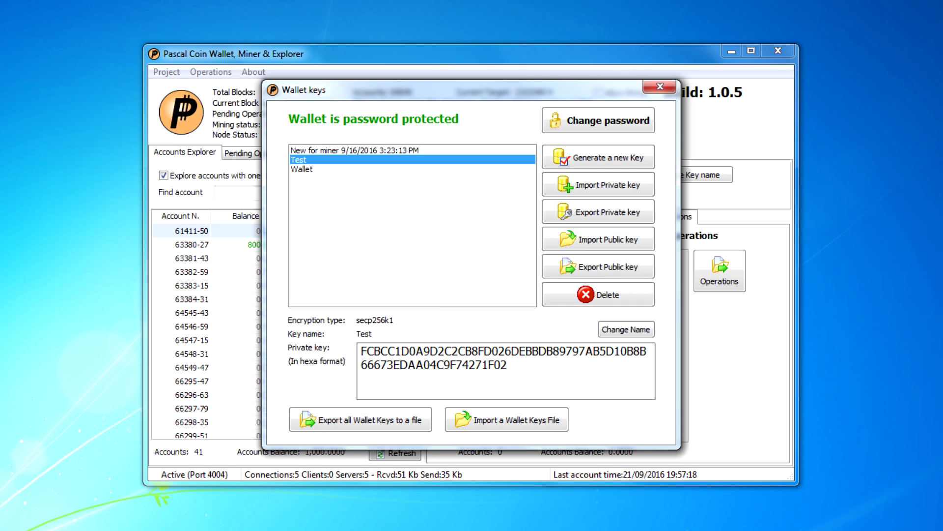
{"action": "left_click_drag", "start_coordinate": [361, 351], "coordinate": [507, 365]}
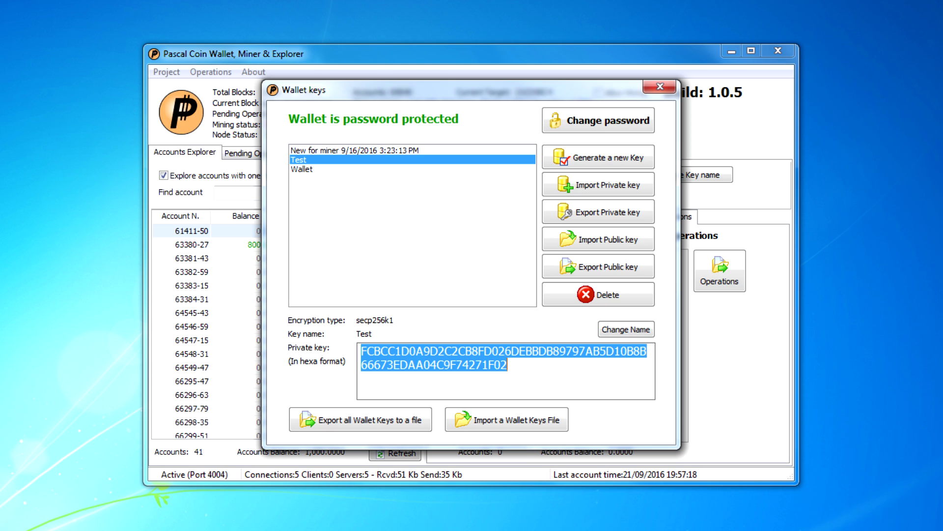
{"action": "left_click", "coordinate": [507, 364]}
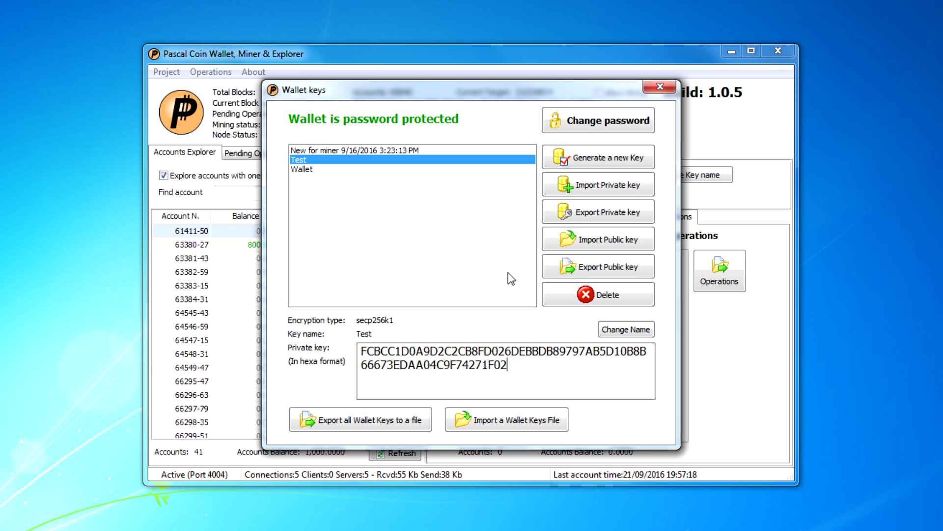
Step: Copy the Test key's public key to the clipboard and close Wallet keys
{"action": "left_click", "coordinate": [576, 268]}
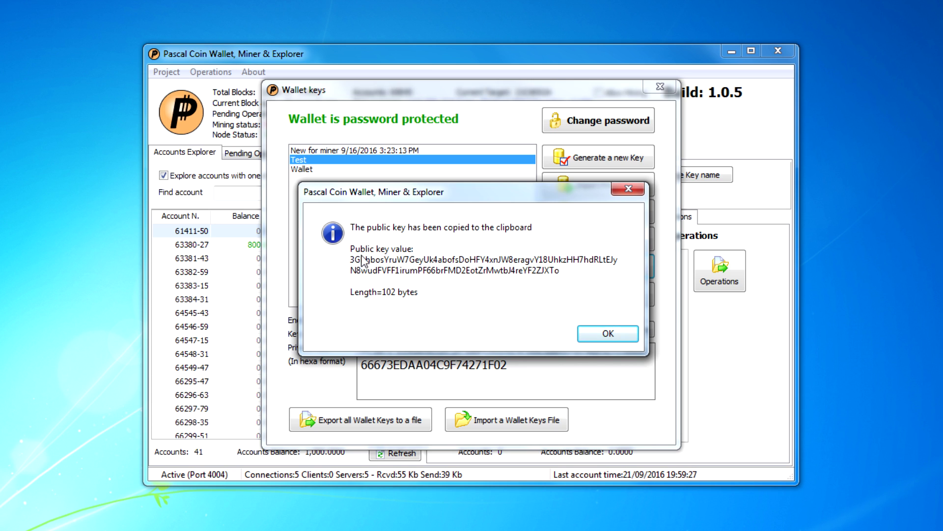
{"action": "left_click", "coordinate": [601, 339]}
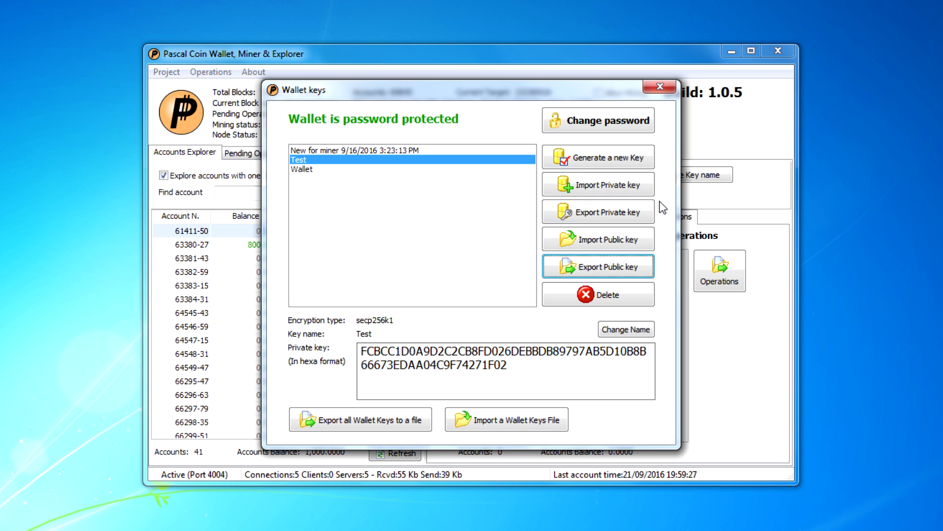
{"action": "left_click", "coordinate": [668, 87]}
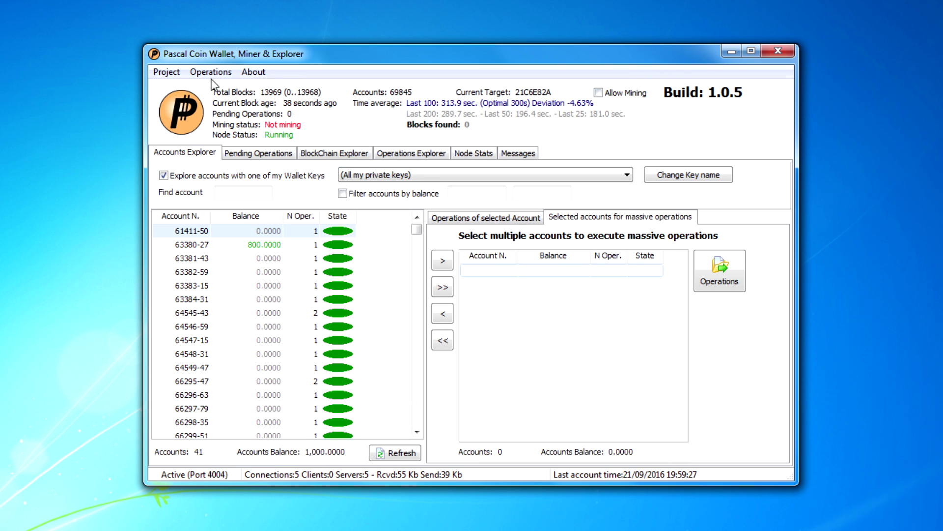
Step: Browse the Project and Operations menus, then view the empty Pending Operations list
{"action": "left_click", "coordinate": [166, 71]}
{"action": "mouse_move", "coordinate": [224, 73]}
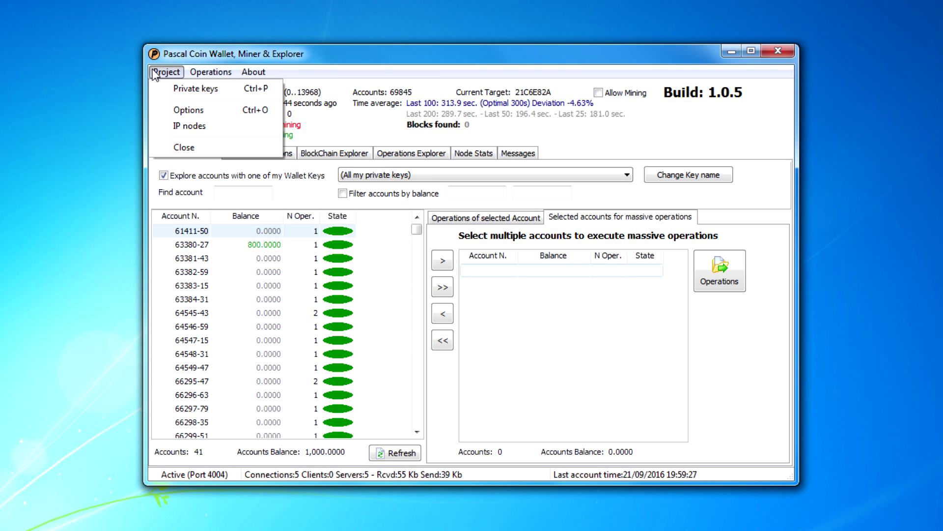
{"action": "left_click", "coordinate": [193, 55]}
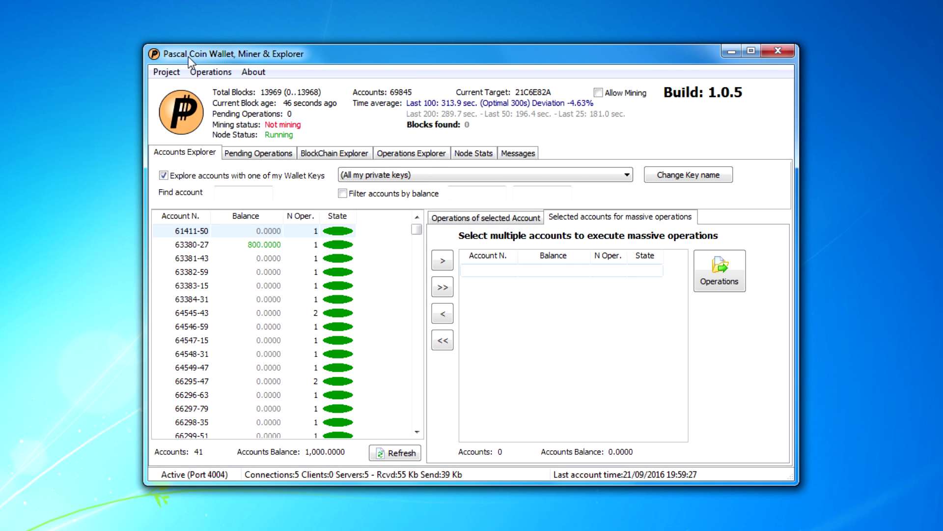
{"action": "left_click", "coordinate": [172, 73]}
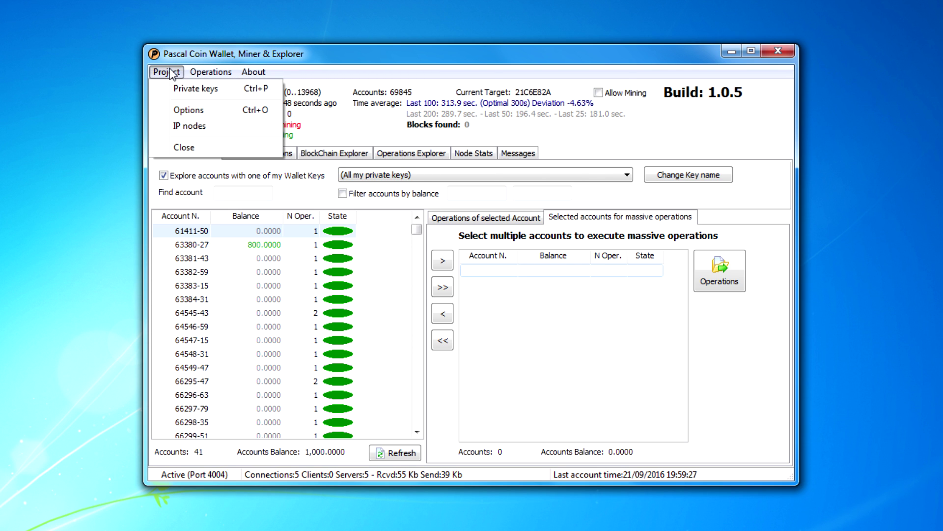
{"action": "left_click", "coordinate": [172, 73]}
{"action": "left_click", "coordinate": [172, 73]}
{"action": "left_click", "coordinate": [172, 74]}
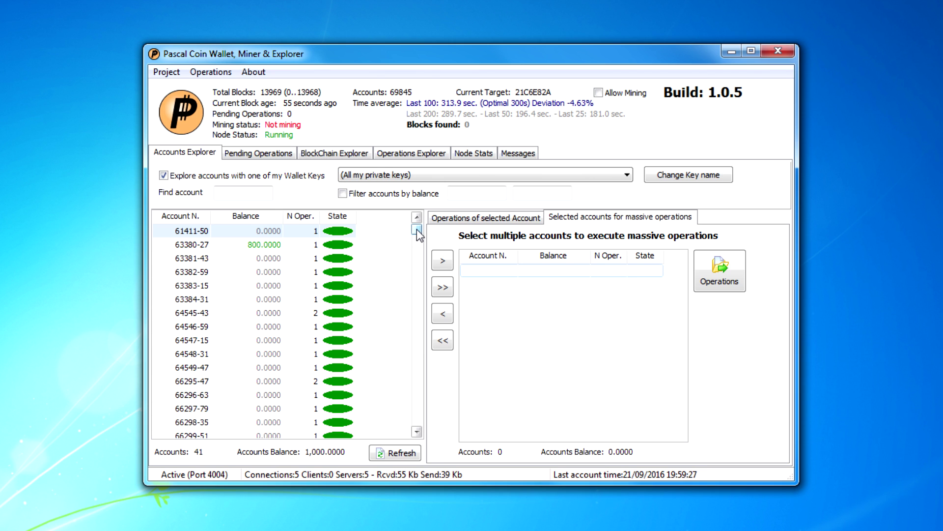
{"action": "mouse_move", "coordinate": [416, 229]}
{"action": "left_mouse_down"}
{"action": "mouse_move", "coordinate": [424, 431]}
{"action": "mouse_move", "coordinate": [417, 214]}
{"action": "left_mouse_up"}
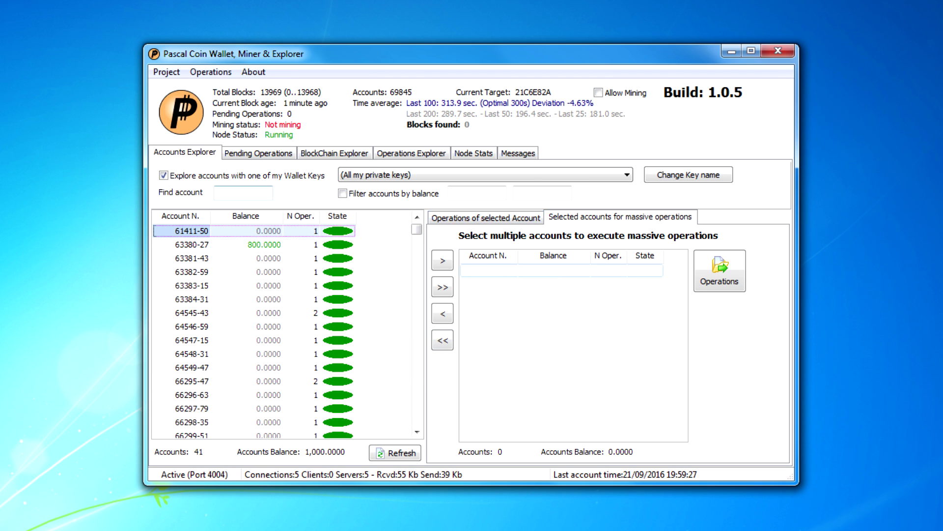
{"action": "left_click", "coordinate": [260, 157]}
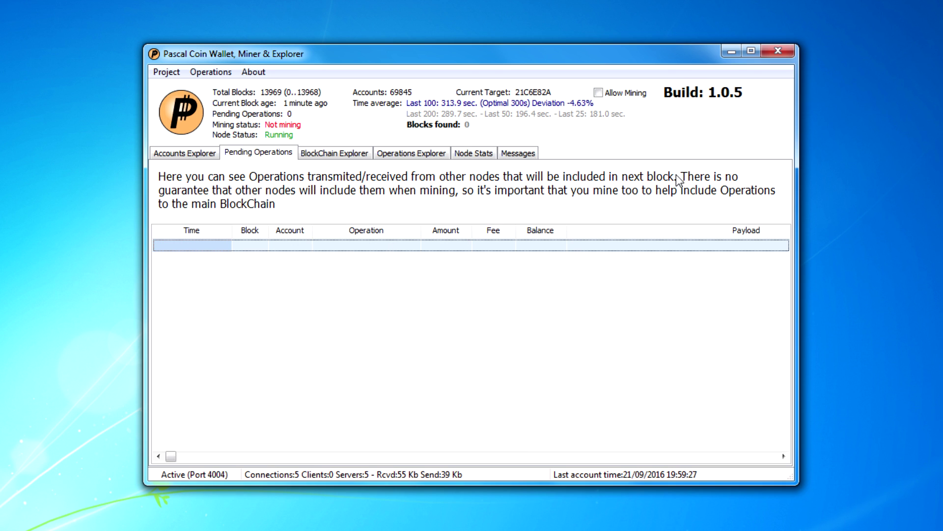
Step: Select account 61411-50 and start a New single Operation for it
{"action": "left_click", "coordinate": [198, 153]}
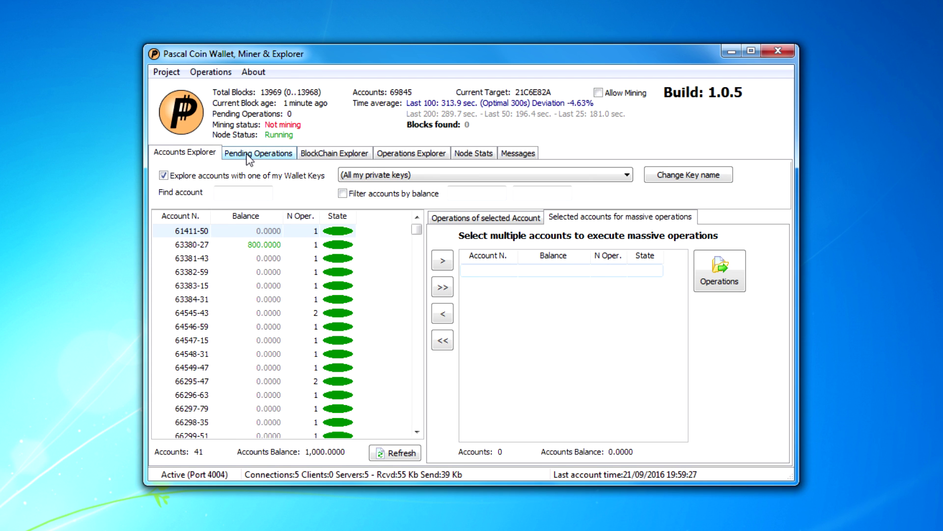
{"action": "left_click", "coordinate": [188, 244]}
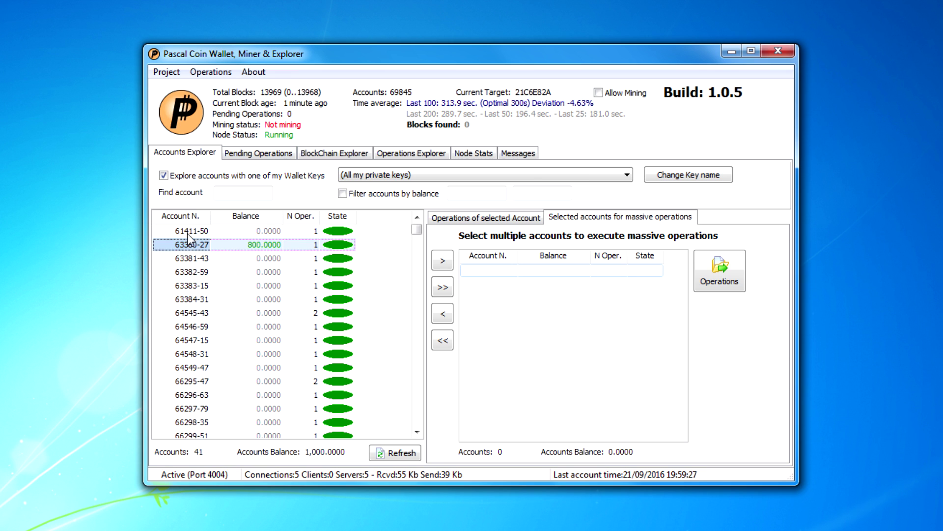
{"action": "left_click", "coordinate": [189, 231]}
{"action": "left_click", "coordinate": [176, 72]}
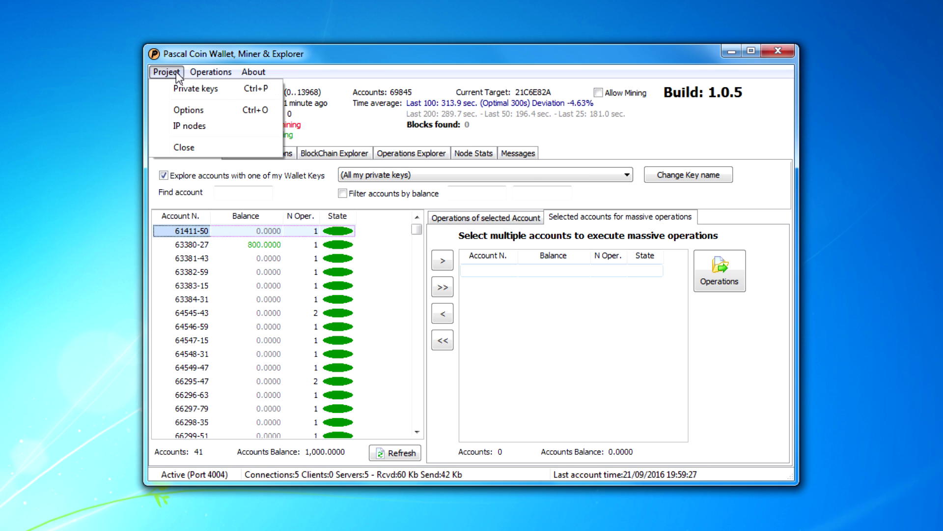
{"action": "left_click", "coordinate": [210, 72]}
{"action": "left_click", "coordinate": [211, 72]}
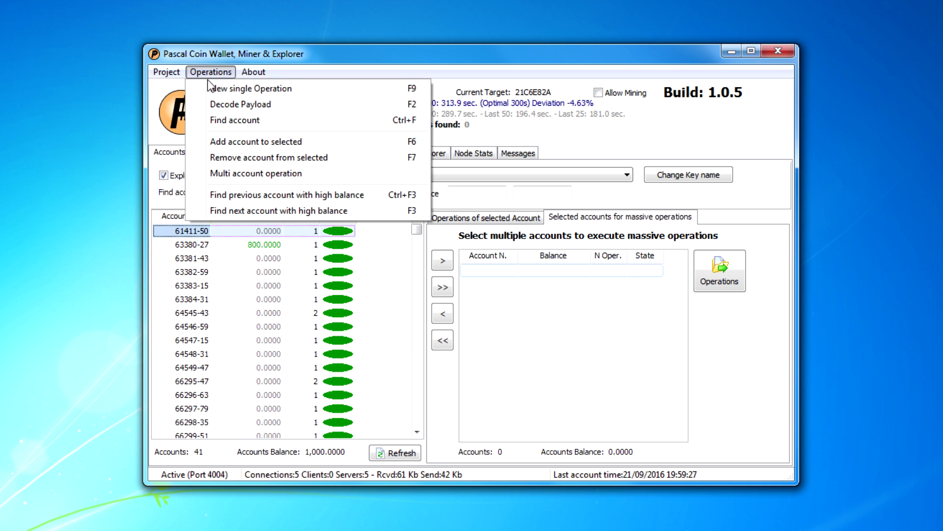
{"action": "left_click", "coordinate": [210, 87]}
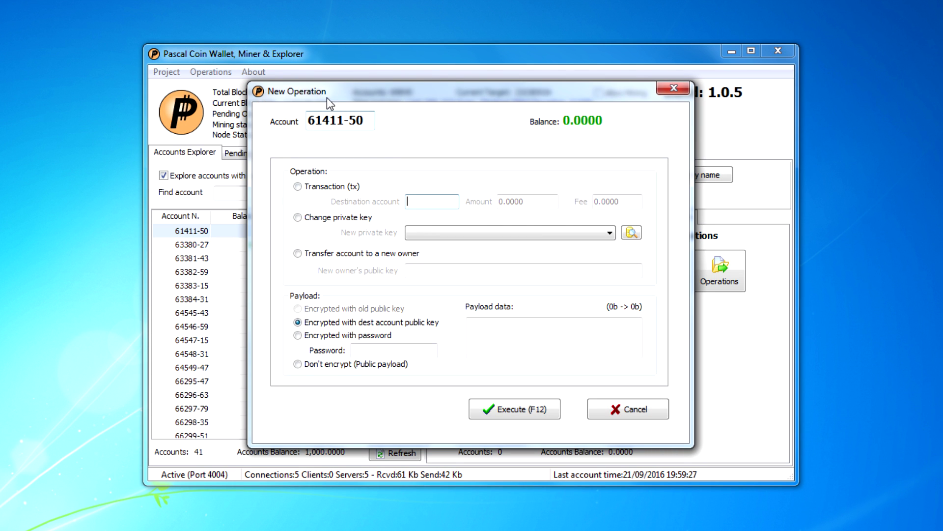
Step: Set up a transaction to 63380-27 for 100.0000 with a 3.0000 fee
{"action": "left_click_drag", "start_coordinate": [326, 98], "coordinate": [472, 82]}
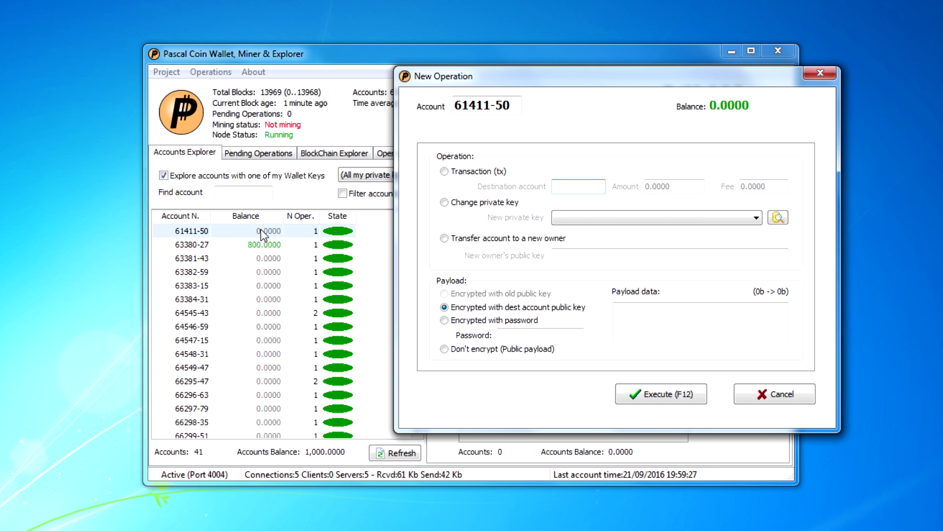
{"action": "left_click", "coordinate": [444, 172]}
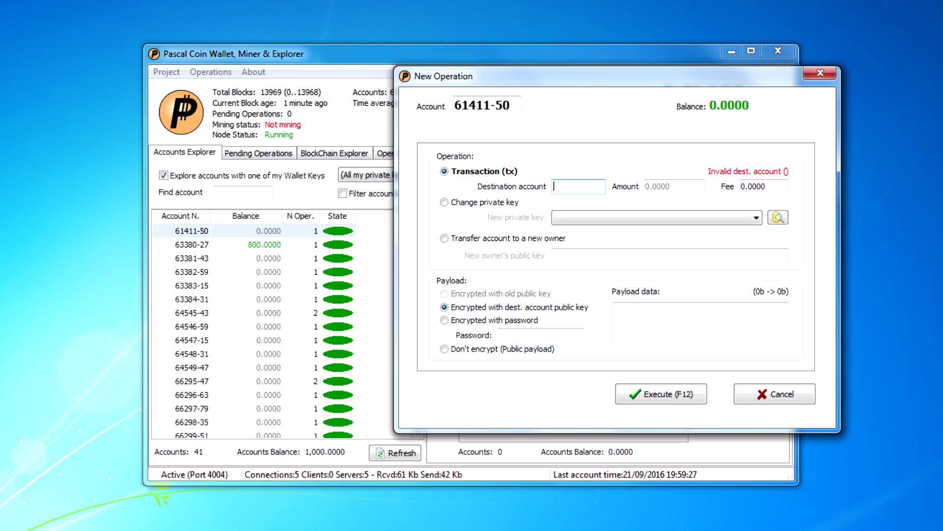
{"action": "type", "text": "633"}
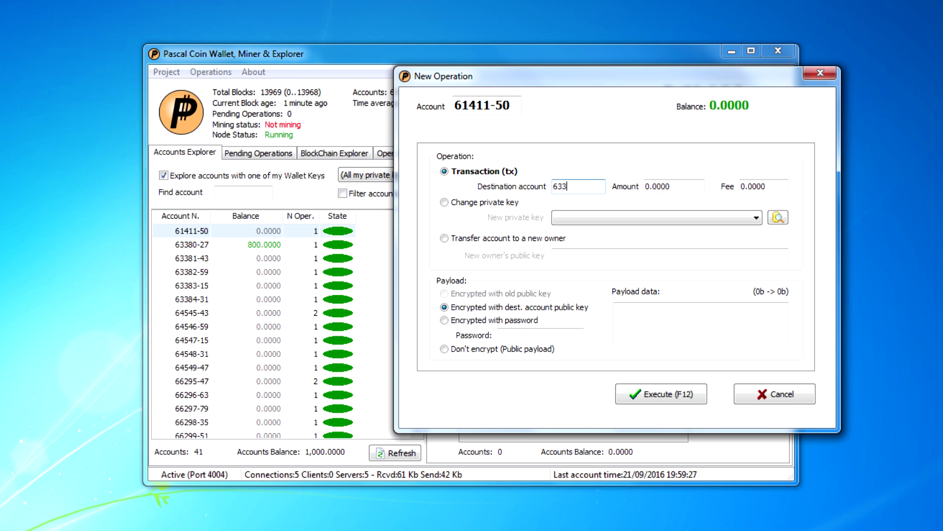
{"action": "type", "text": "80-27"}
{"action": "key", "text": "Tab"}
{"action": "type", "text": "10"}
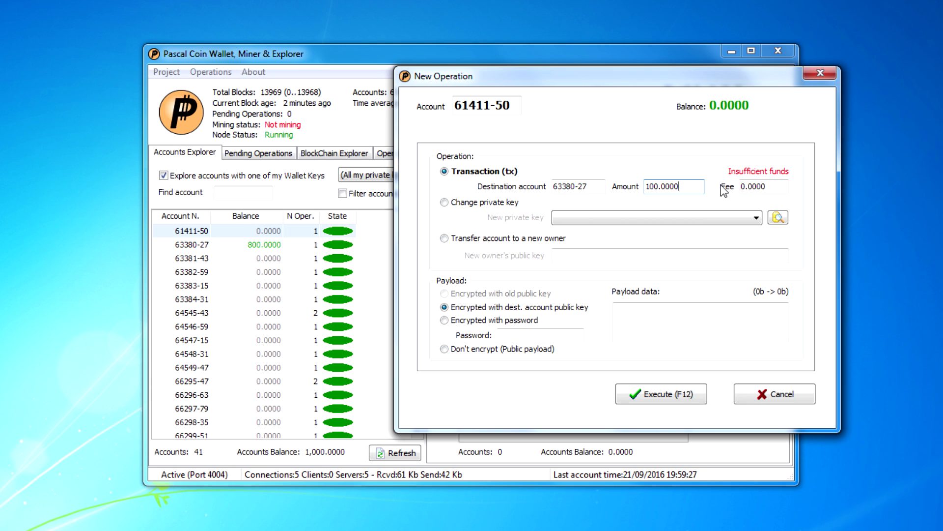
{"action": "left_click", "coordinate": [752, 186]}
{"action": "left_click_drag", "start_coordinate": [743, 186], "coordinate": [731, 187]}
{"action": "type", "text": "3"}
{"action": "left_click", "coordinate": [743, 186]}
Step: Try the Change private key and Transfer account options for the 61411-50 operation
{"action": "left_click", "coordinate": [445, 203]}
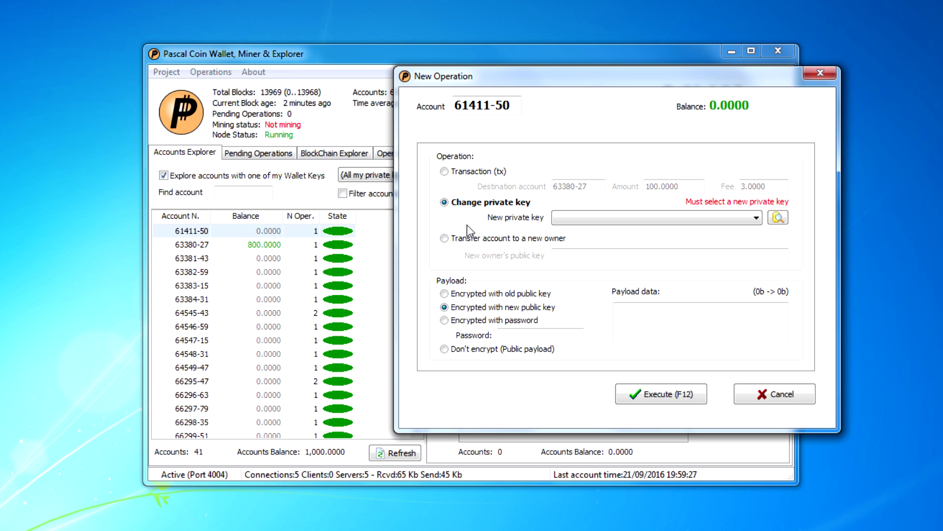
{"action": "left_click", "coordinate": [445, 239]}
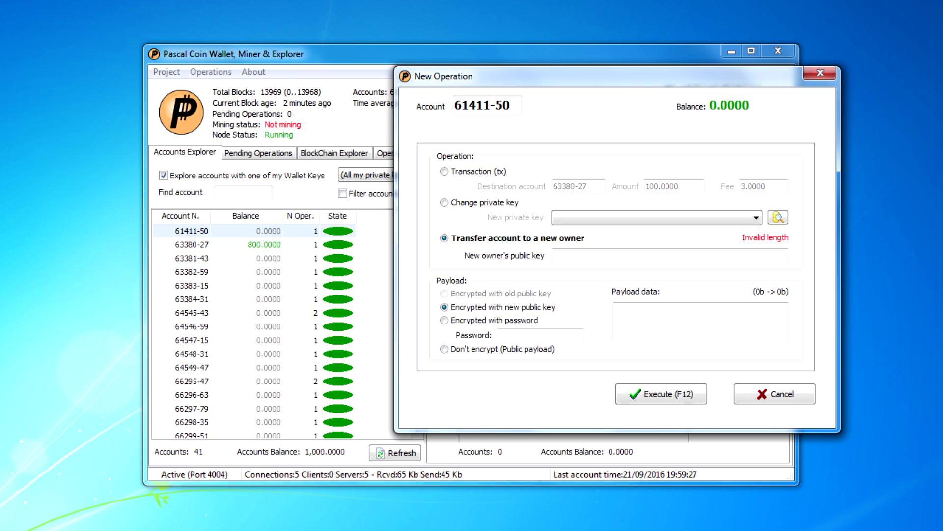
{"action": "left_click", "coordinate": [669, 256]}
Step: Paste the new owner's public key, then cancel the operation without executing it
{"action": "key", "text": "ctrl+v"}
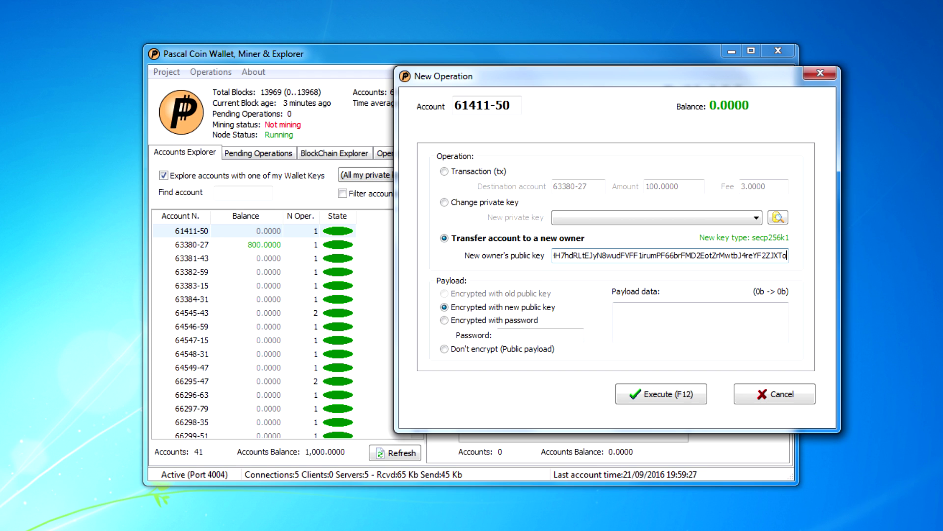
{"action": "key", "text": "shift+Home"}
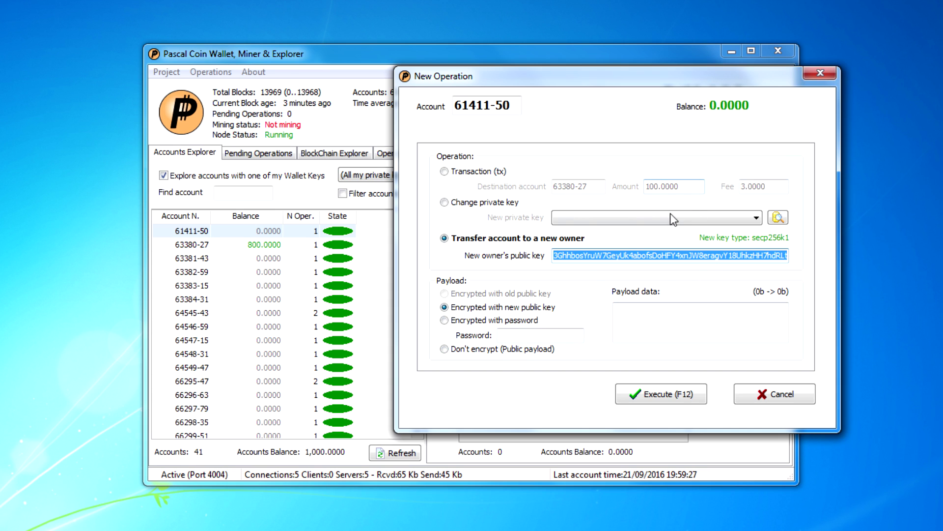
{"action": "left_click", "coordinate": [620, 310]}
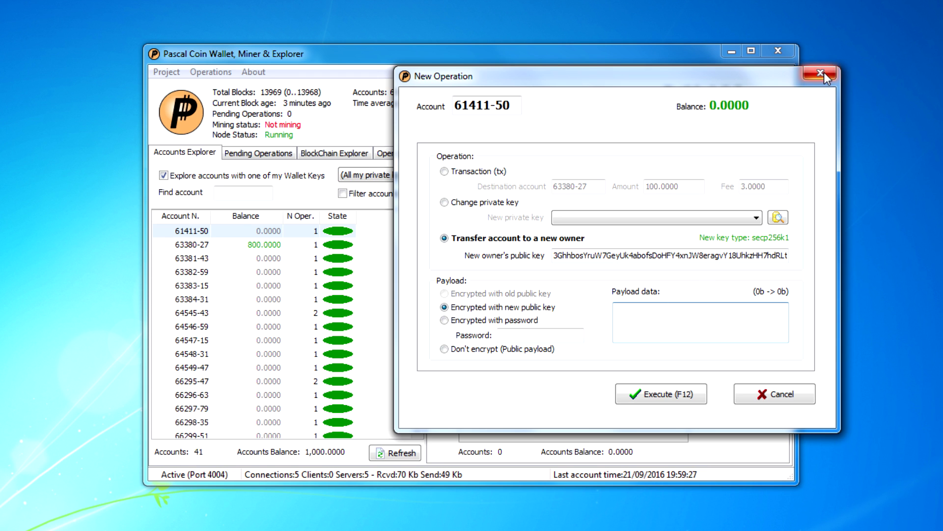
{"action": "left_click", "coordinate": [771, 392]}
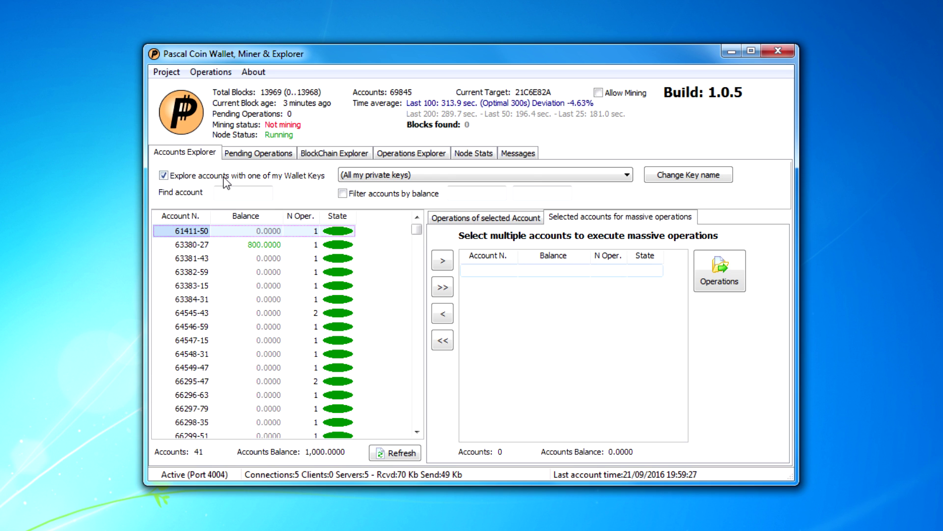
Step: Open the BlockChain Explorer and widen the window to reveal the Safe Box Hash column
{"action": "left_click", "coordinate": [249, 153]}
{"action": "left_click", "coordinate": [337, 153]}
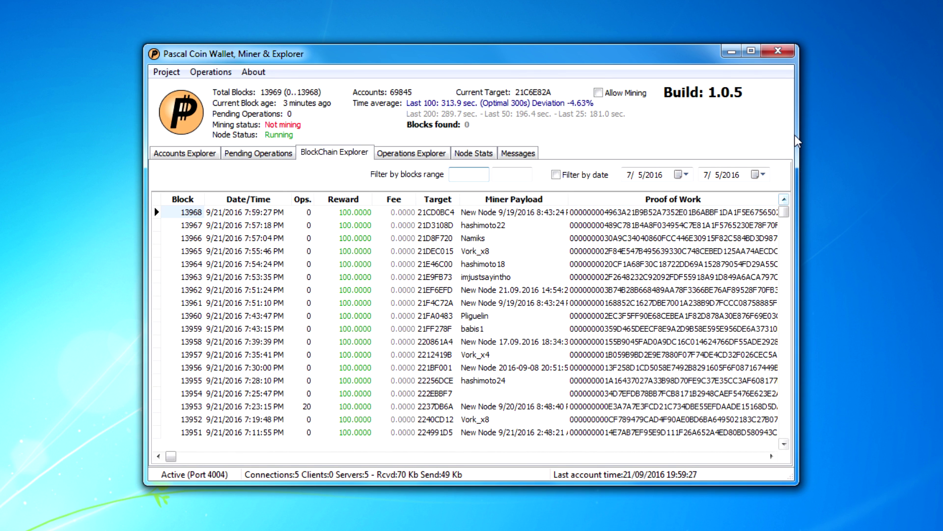
{"action": "left_click_drag", "start_coordinate": [796, 140], "coordinate": [942, 140]}
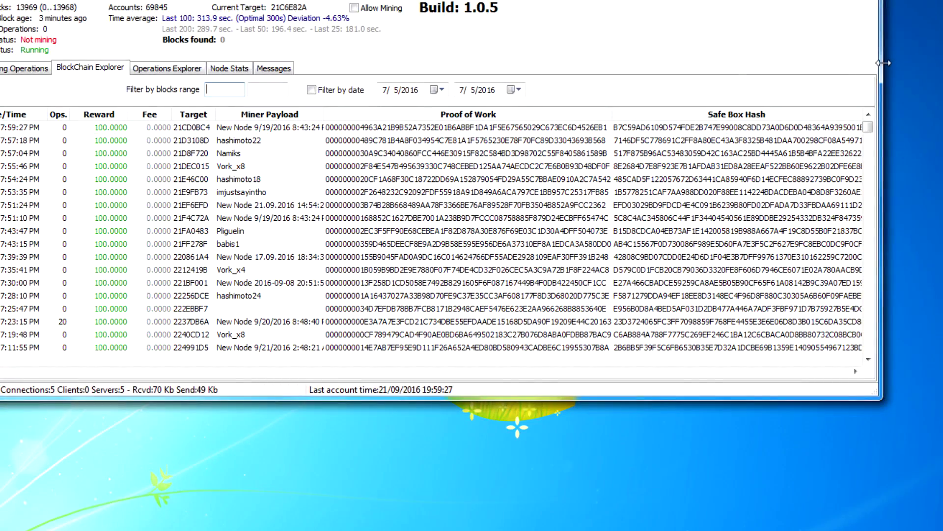
{"action": "left_click_drag", "start_coordinate": [902, 82], "coordinate": [942, 82]}
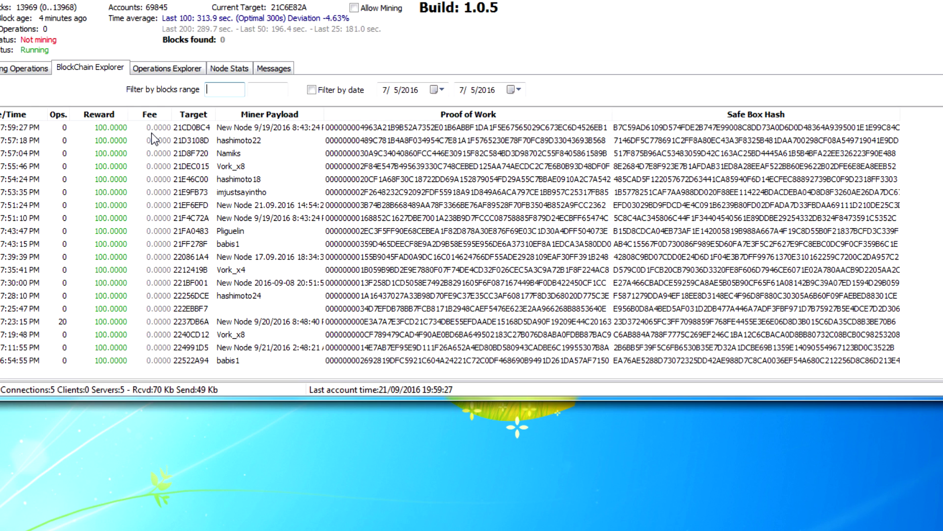
Step: Widen the Target and Miner Payload columns so payloads like Build:1.0.4 show fully
{"action": "left_click_drag", "start_coordinate": [212, 114], "coordinate": [229, 115]}
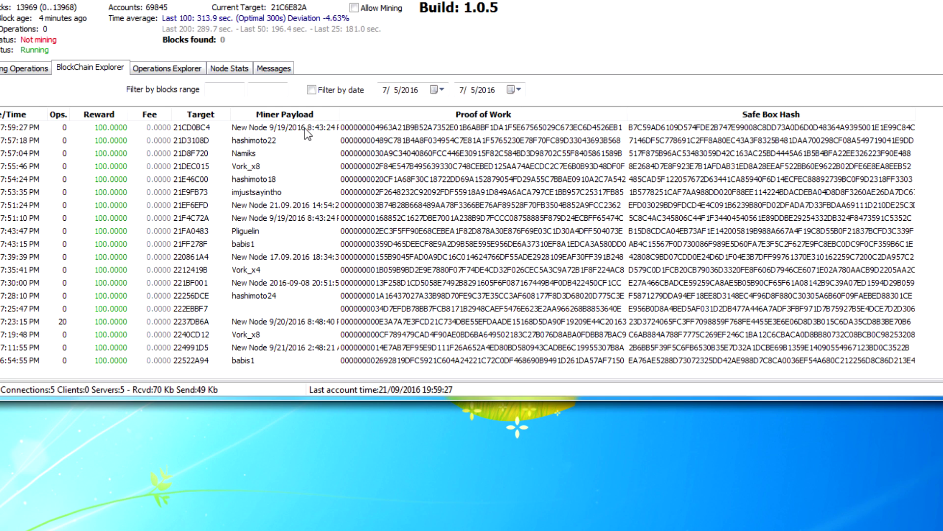
{"action": "left_click_drag", "start_coordinate": [339, 114], "coordinate": [404, 114]}
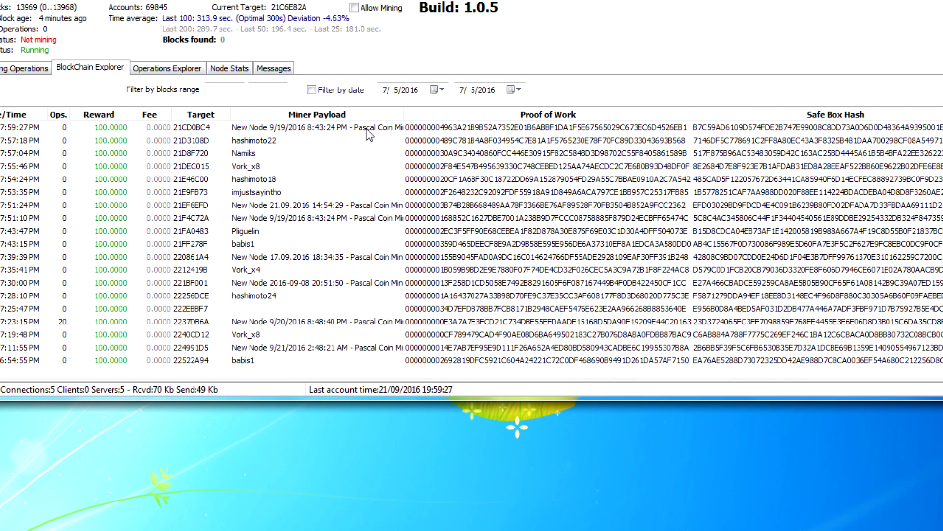
{"action": "left_click_drag", "start_coordinate": [467, 115], "coordinate": [537, 114]}
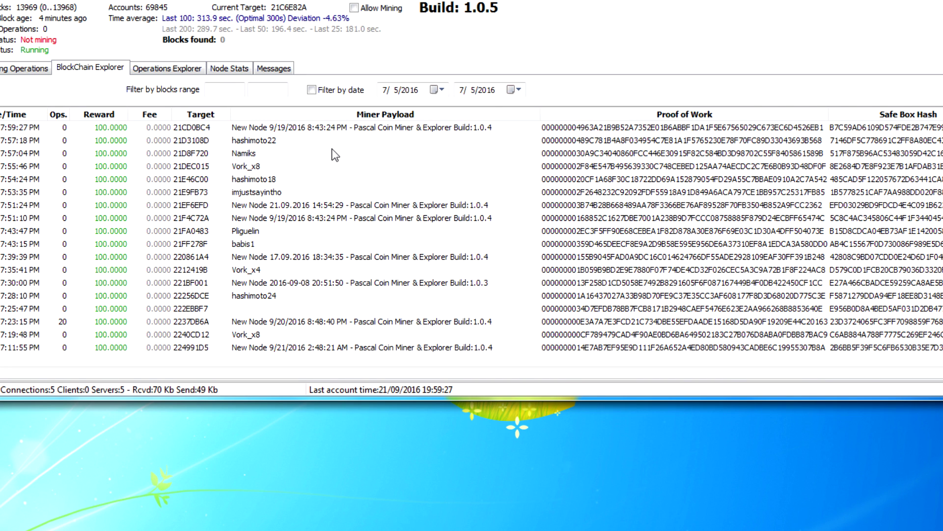
{"action": "key", "text": "alt+p"}
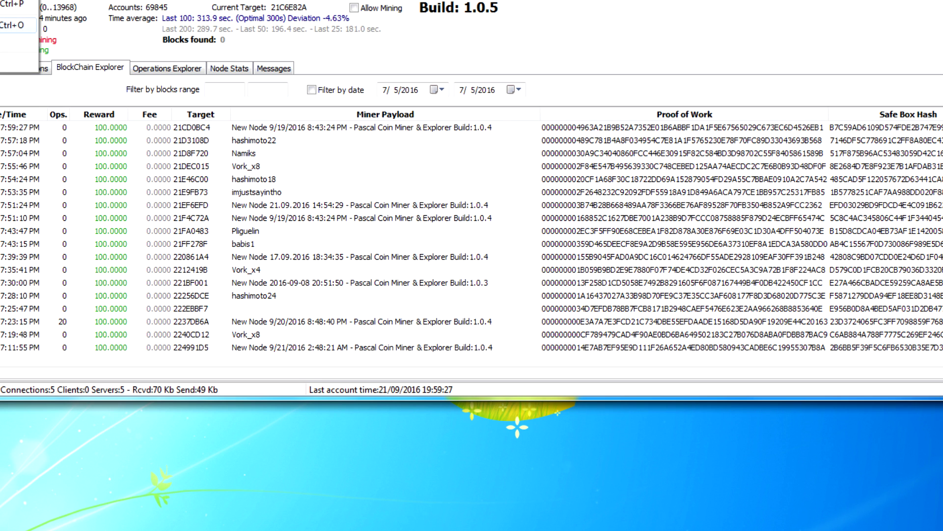
{"action": "key", "text": "Return"}
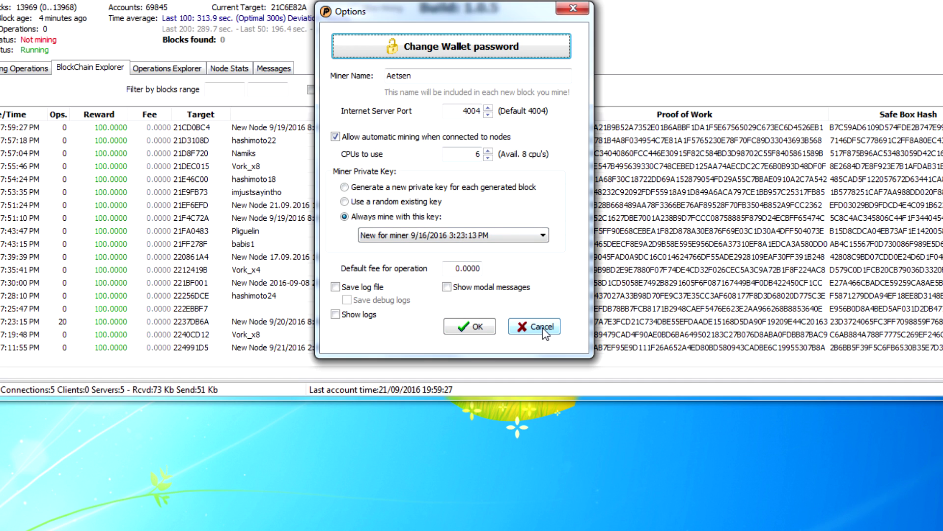
{"action": "left_click", "coordinate": [542, 327]}
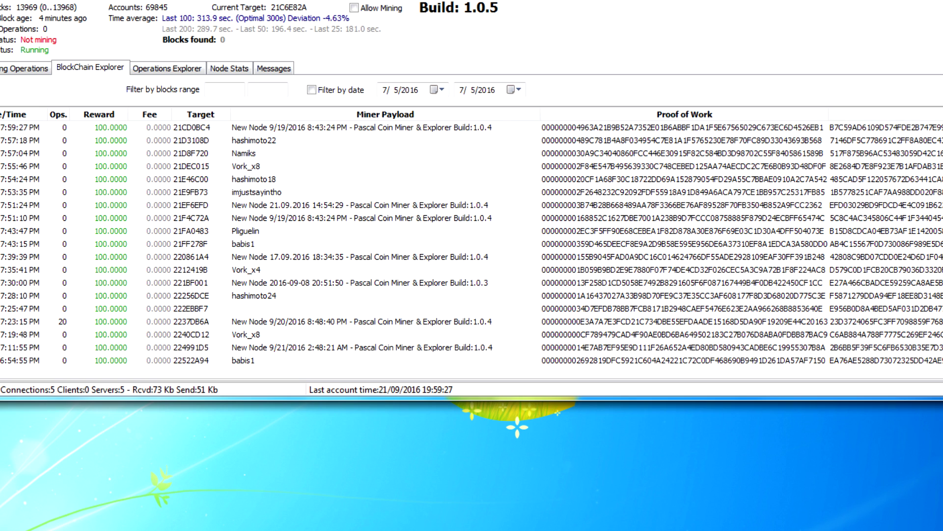
Step: Check the Operations Explorer, then view Node Stats: 5 active connections, 67 known servers
{"action": "left_click", "coordinate": [140, 70]}
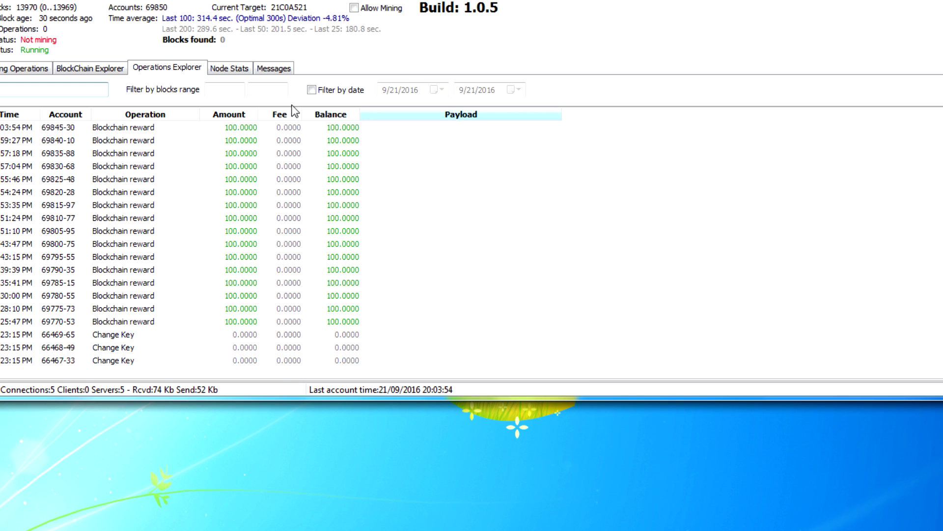
{"action": "left_click", "coordinate": [231, 67]}
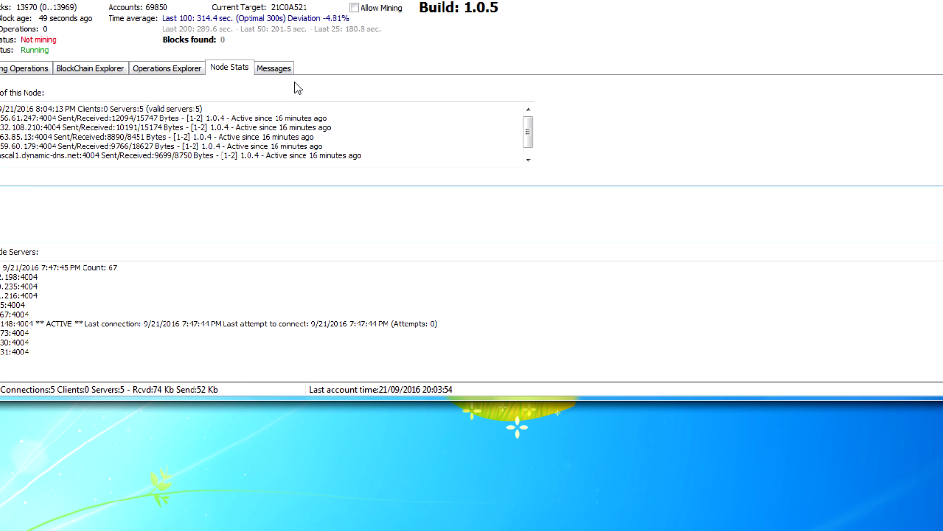
Step: Open the Messages page and browse the connected nodes, moving focus into the message box
{"action": "left_click", "coordinate": [278, 72]}
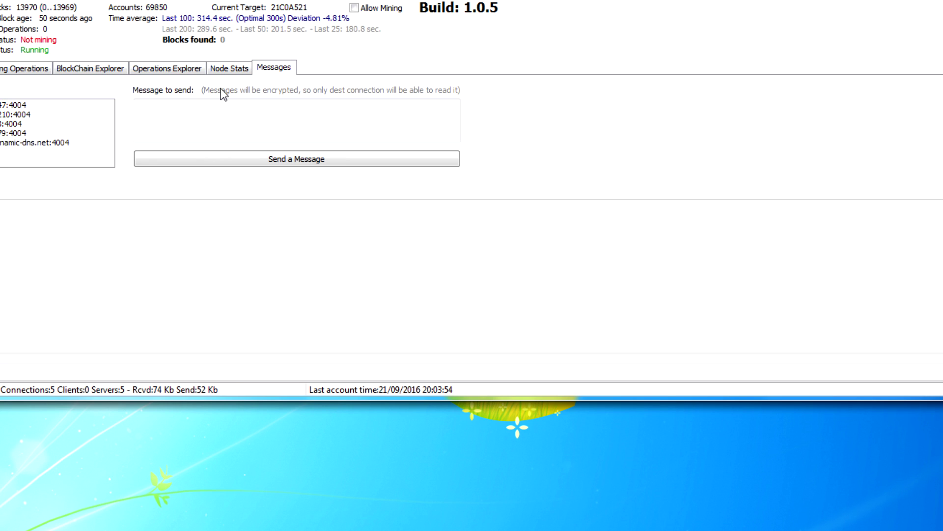
{"action": "left_click", "coordinate": [2, 107]}
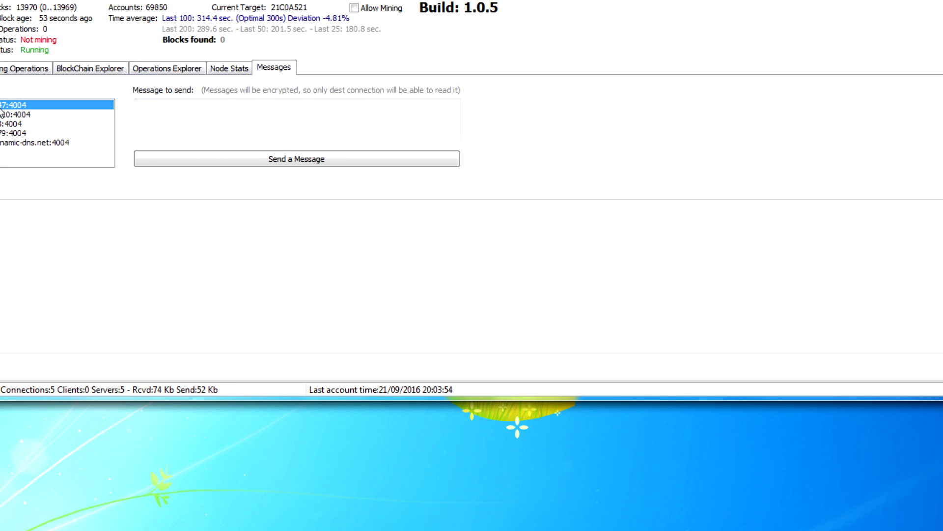
{"action": "left_click", "coordinate": [2, 114]}
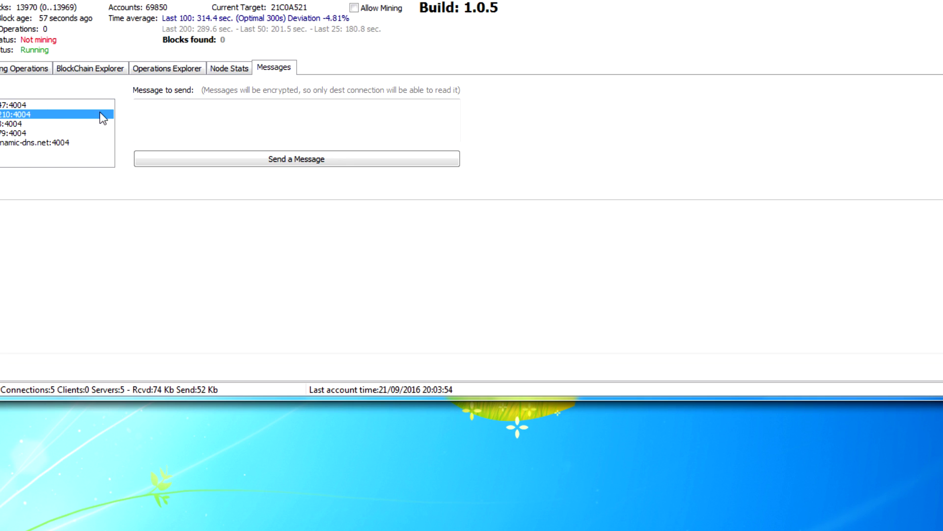
{"action": "left_click", "coordinate": [1, 124]}
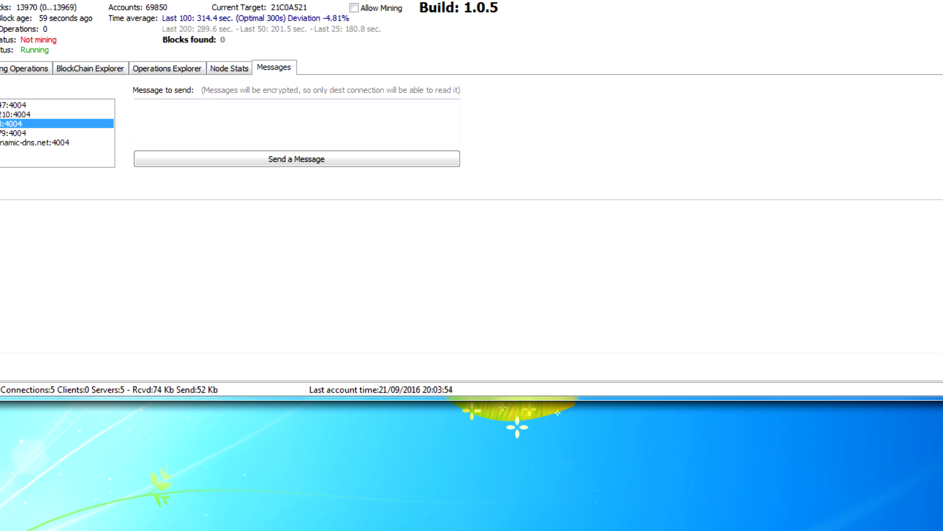
{"action": "key", "text": "Down"}
{"action": "key", "text": "Down"}
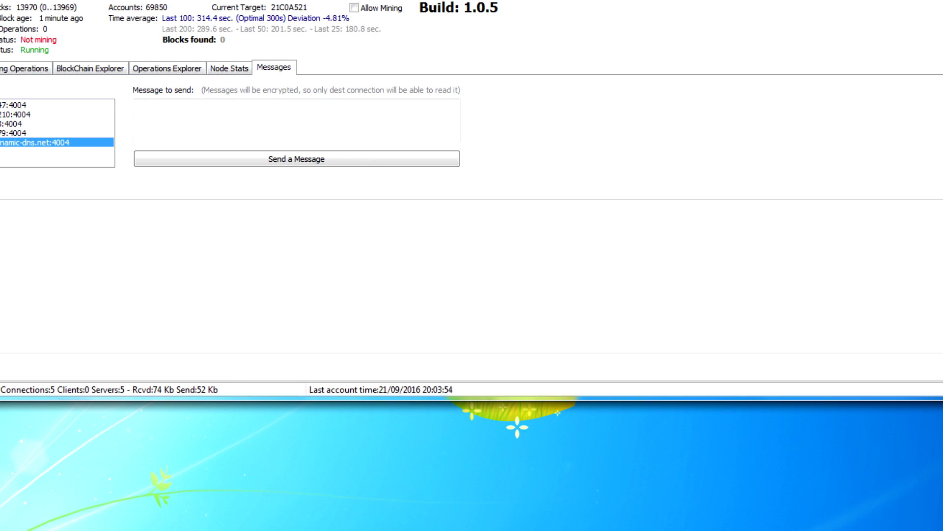
{"action": "key", "text": "Home"}
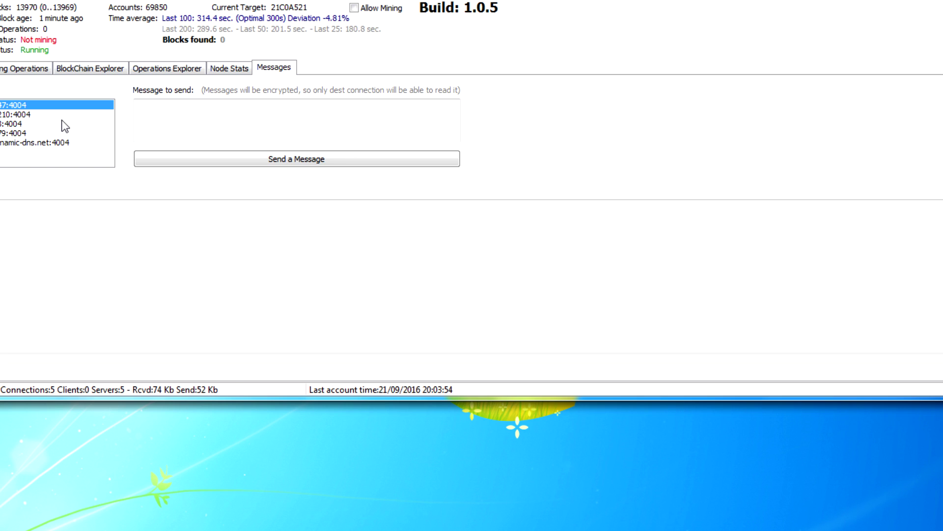
{"action": "key", "text": "Tab"}
Step: Cycle through all five connected nodes twice more, then return to the account operations view
{"action": "left_click", "coordinate": [15, 115]}
{"action": "left_click", "coordinate": [15, 124]}
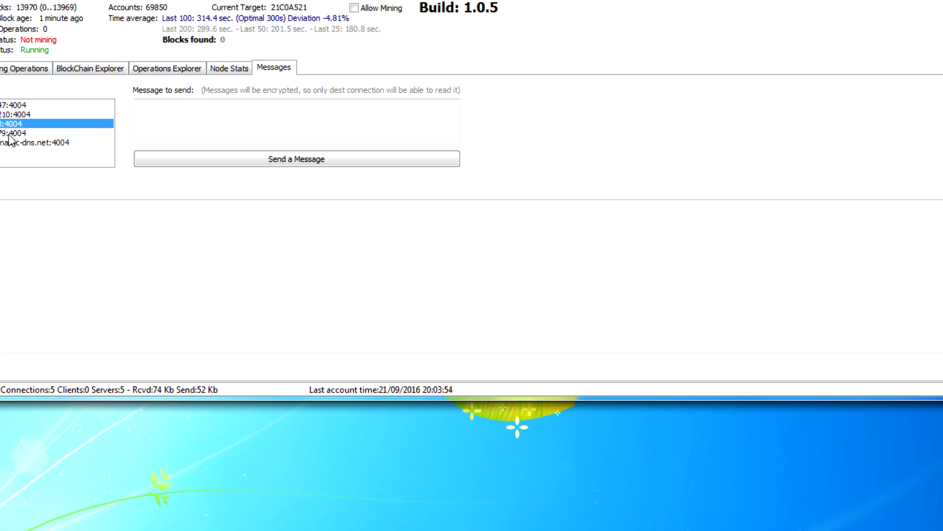
{"action": "left_click", "coordinate": [9, 135]}
{"action": "left_click", "coordinate": [15, 143]}
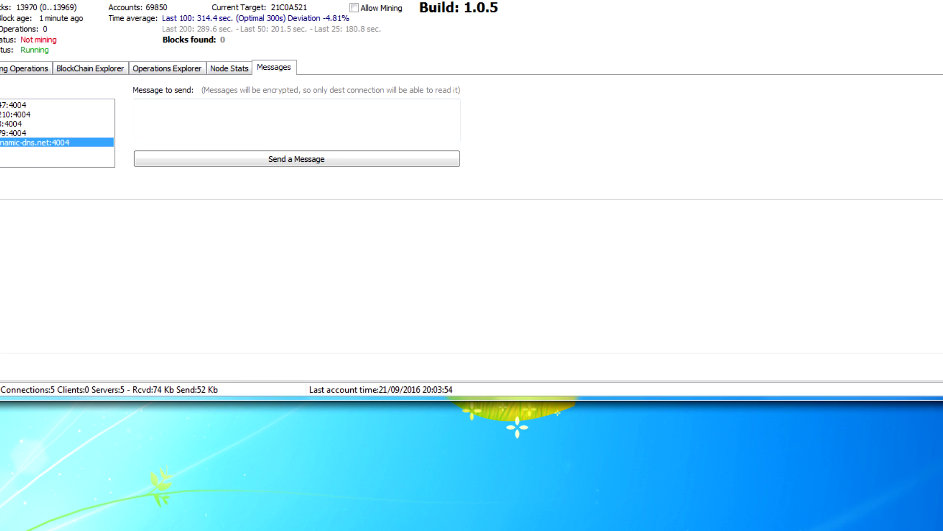
{"action": "left_click", "coordinate": [15, 104]}
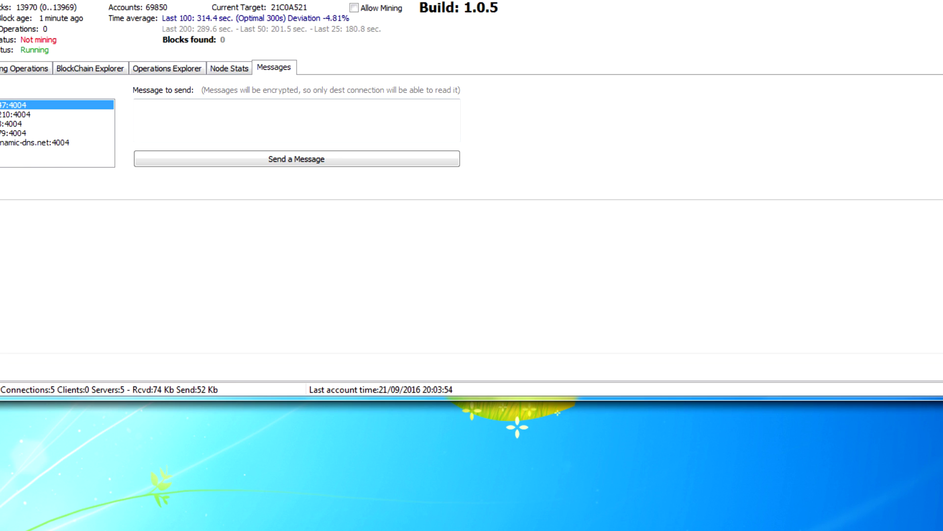
{"action": "left_click", "coordinate": [14, 113]}
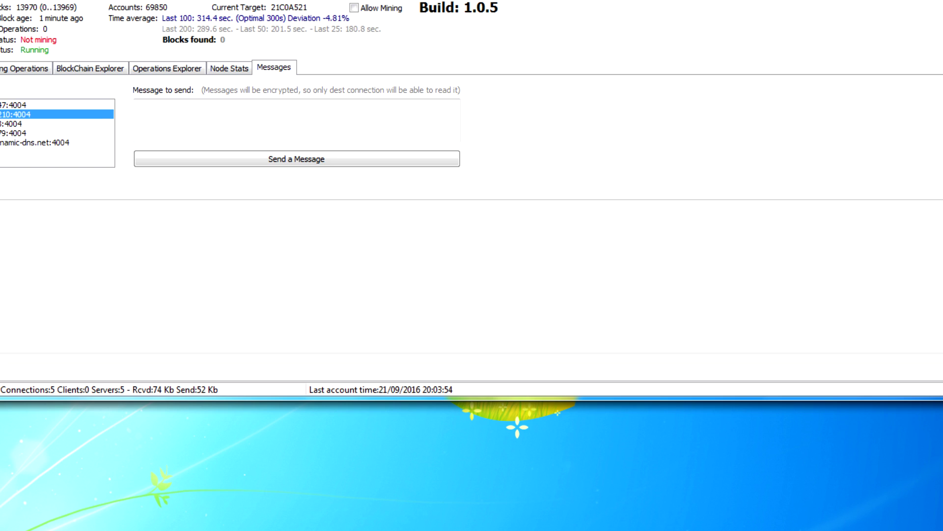
{"action": "left_click", "coordinate": [15, 123]}
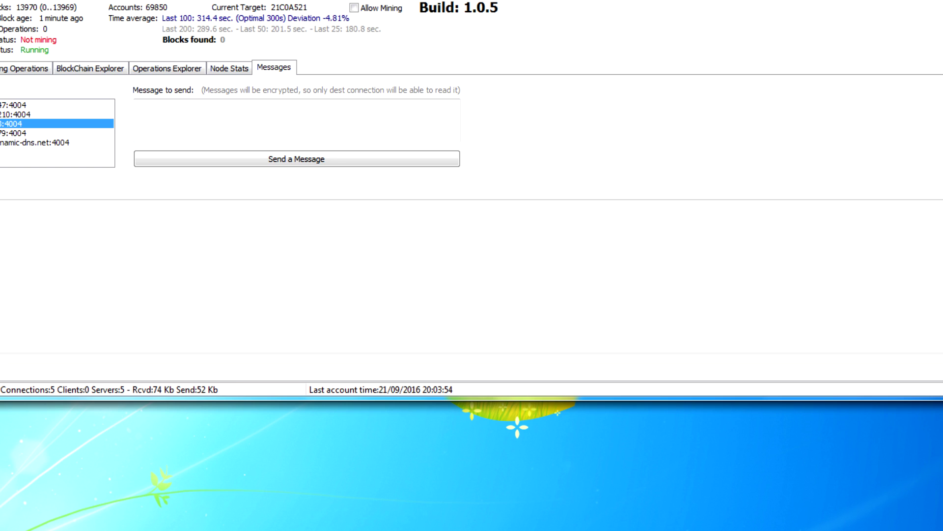
{"action": "left_click", "coordinate": [14, 133]}
{"action": "left_click", "coordinate": [14, 142]}
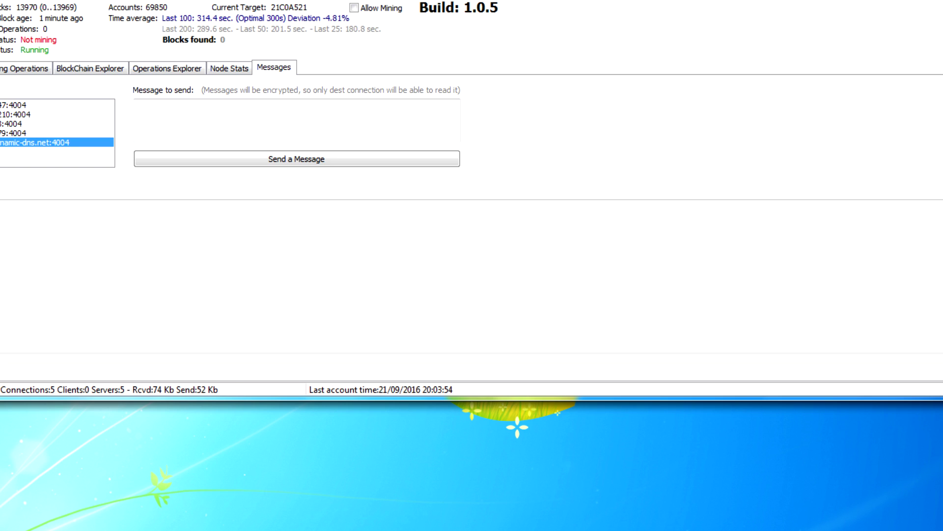
{"action": "left_click", "coordinate": [17, 107]}
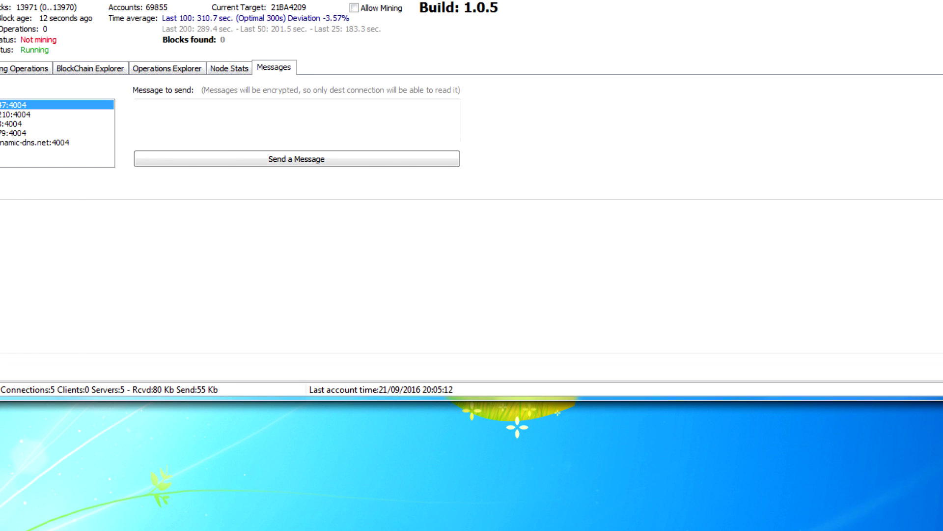
{"action": "key", "text": "ctrl+Tab"}
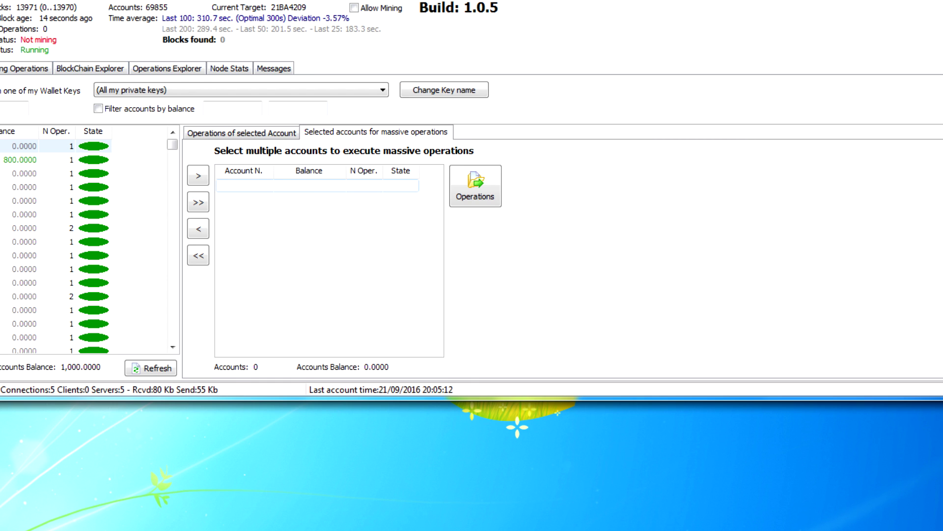
Step: Jump to the next high-balance account, then try the previous one and dismiss the not-found error
{"action": "key", "text": "alt+o"}
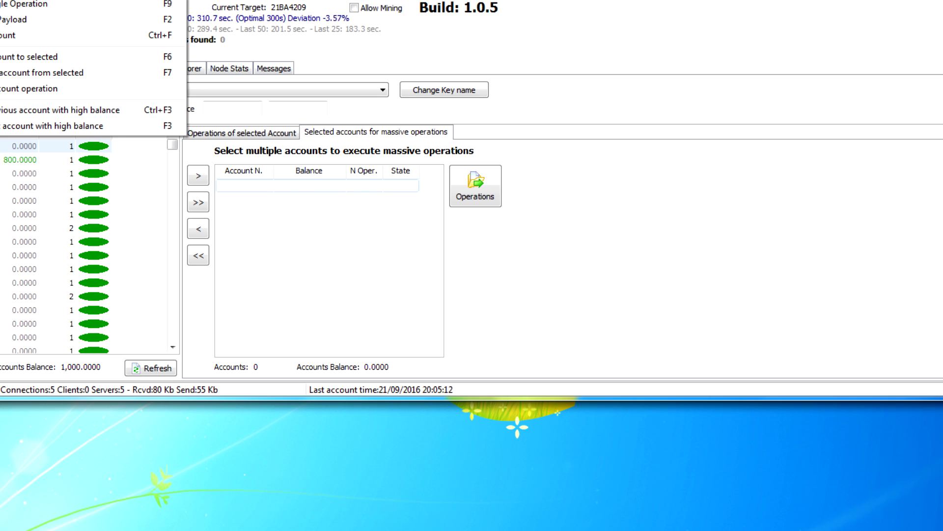
{"action": "left_click", "coordinate": [16, 2]}
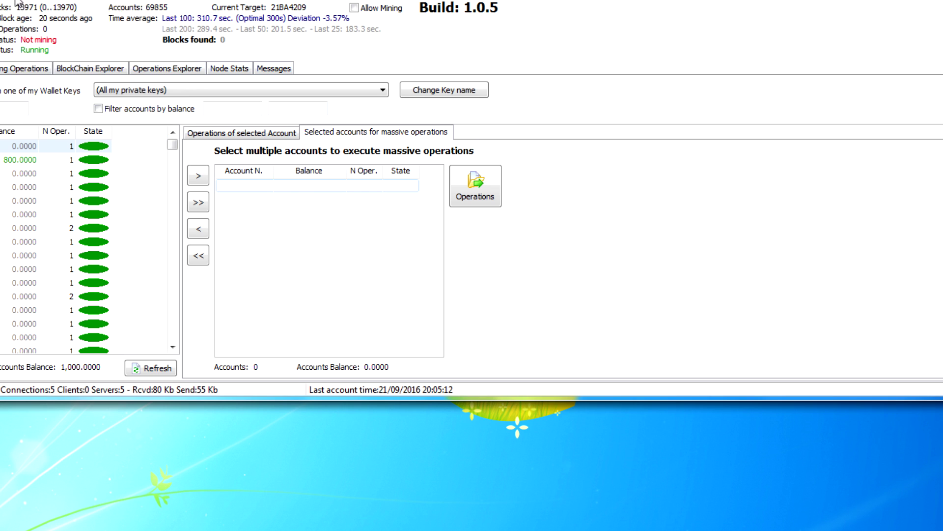
{"action": "left_click", "coordinate": [16, 2]}
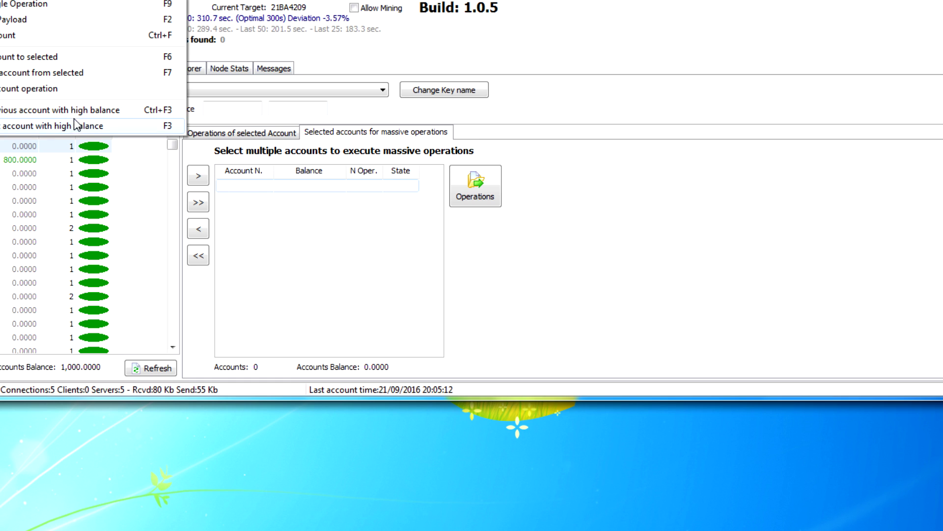
{"action": "left_click", "coordinate": [101, 124]}
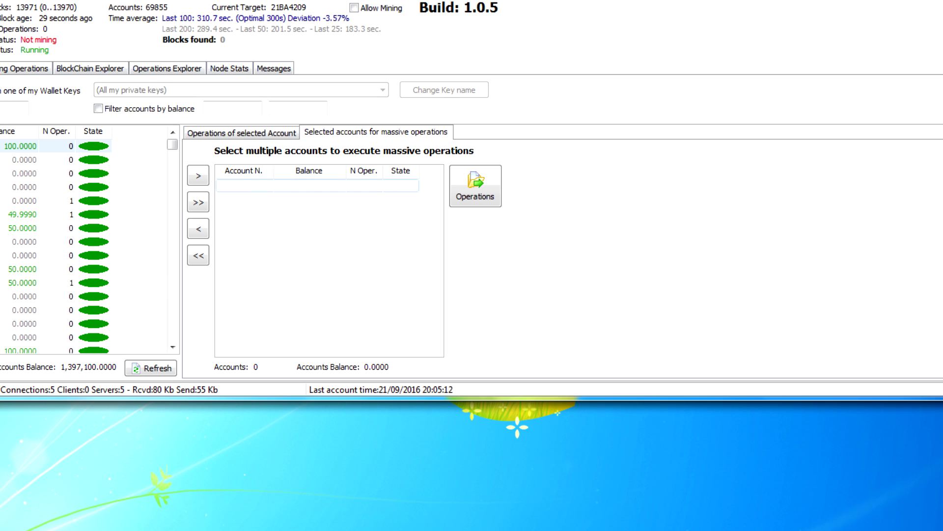
{"action": "left_click", "coordinate": [15, 1]}
{"action": "left_click", "coordinate": [27, 111]}
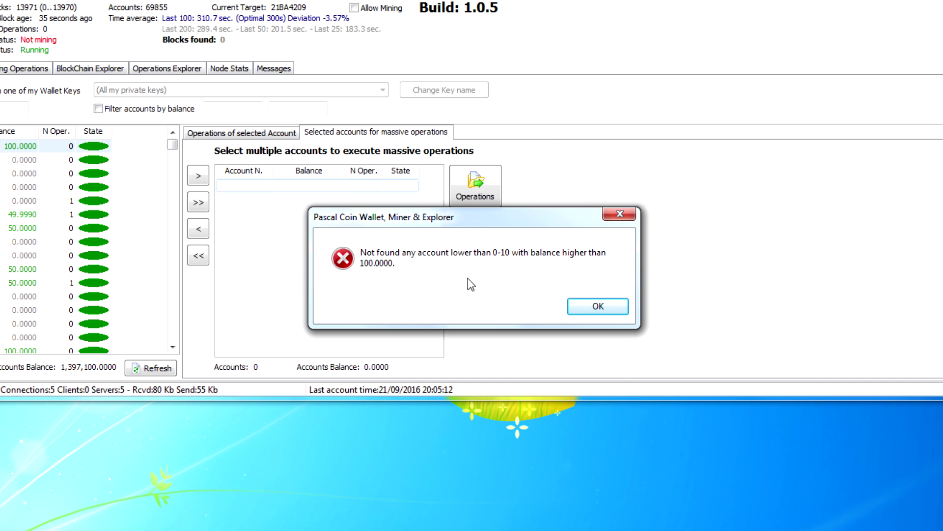
{"action": "left_click", "coordinate": [578, 306]}
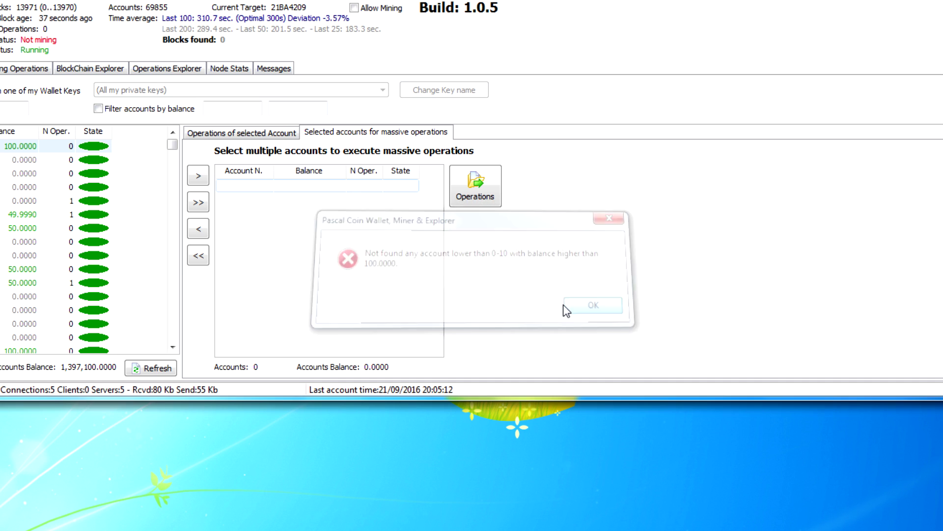
Step: Select the 100.0000 account, scroll the list, and jump to the next high-balance account again
{"action": "left_click", "coordinate": [49, 160]}
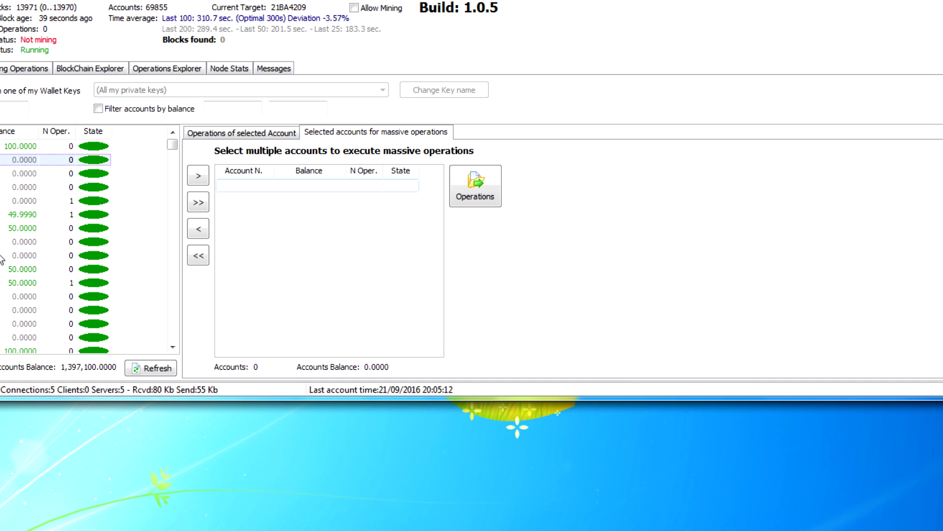
{"action": "key", "text": "Up"}
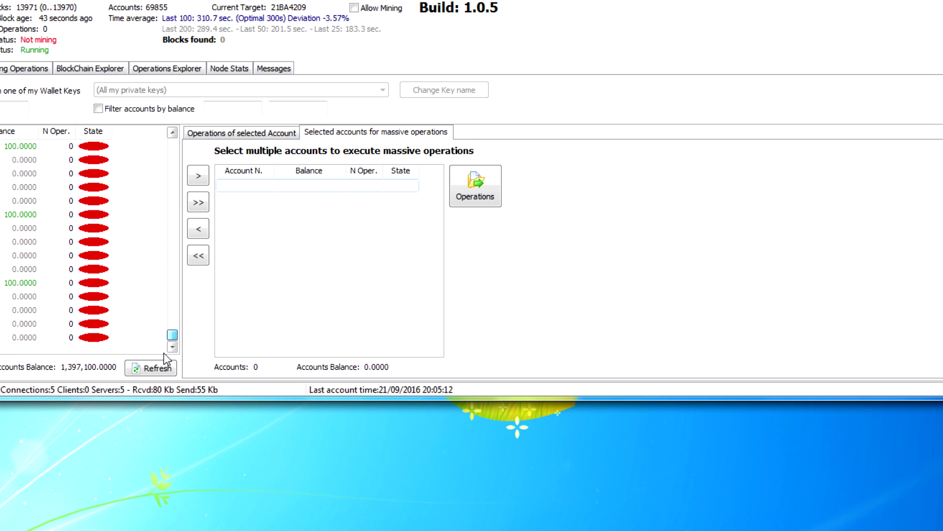
{"action": "left_click_drag", "start_coordinate": [172, 331], "coordinate": [175, 136]}
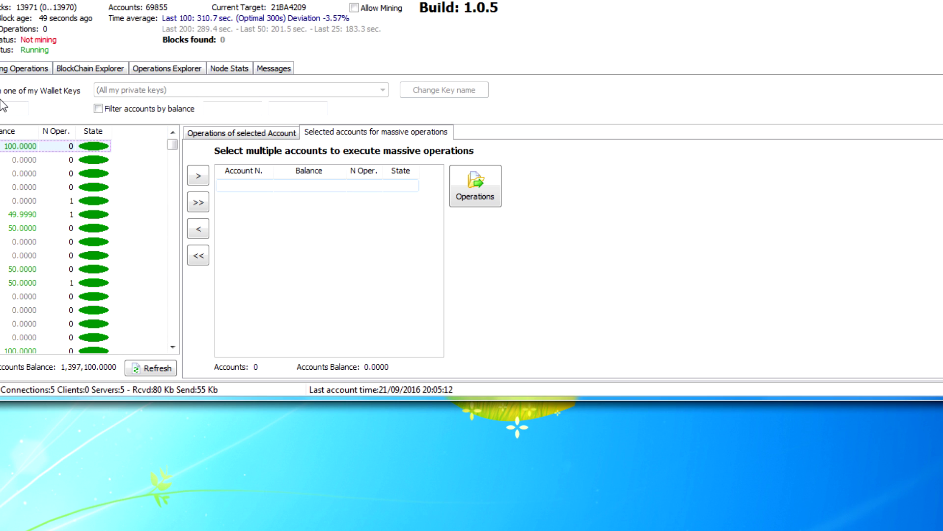
{"action": "left_click", "coordinate": [6, 1]}
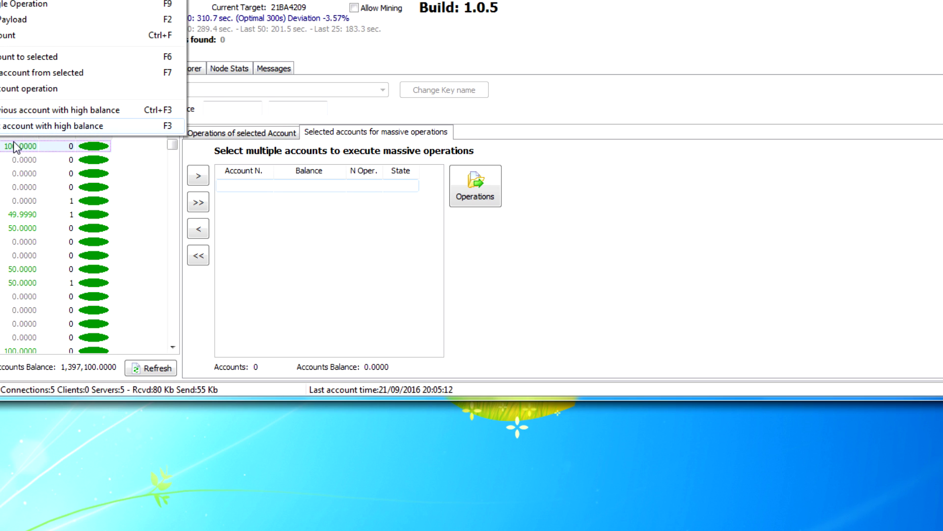
{"action": "left_click", "coordinate": [24, 132]}
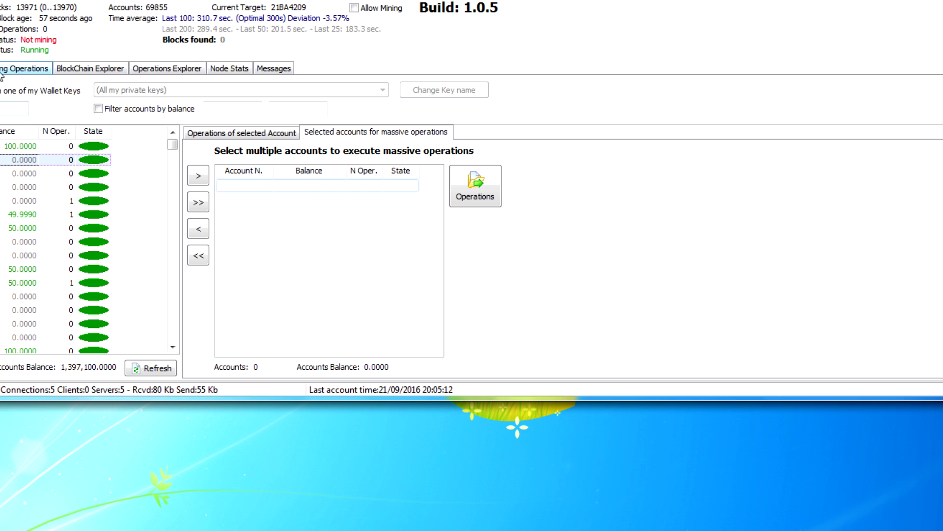
{"action": "left_click", "coordinate": [7, 1]}
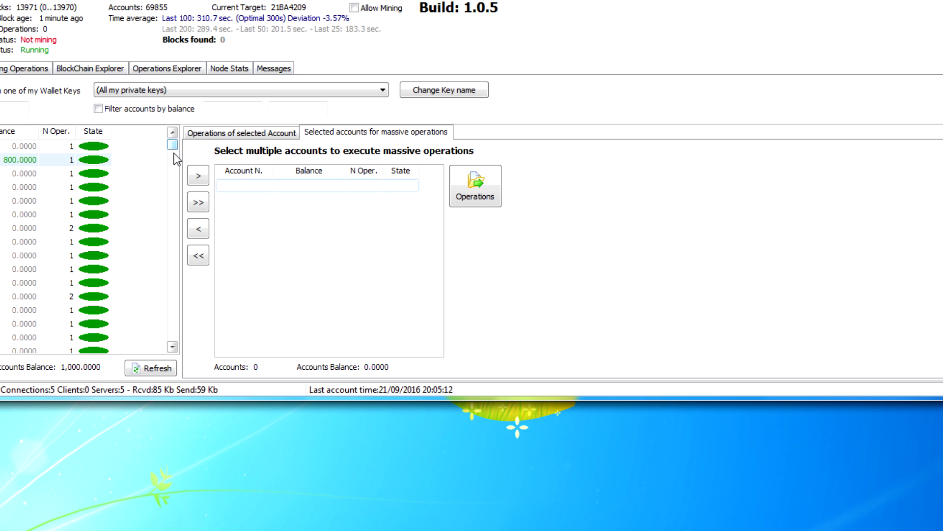
Step: Queue 68810-55 and 69490-11 for the massive operation, then remove 69490-11 again
{"action": "left_click_drag", "start_coordinate": [172, 145], "coordinate": [167, 368]}
{"action": "left_click_drag", "start_coordinate": [172, 329], "coordinate": [172, 325]}
{"action": "left_click", "coordinate": [8, 230]}
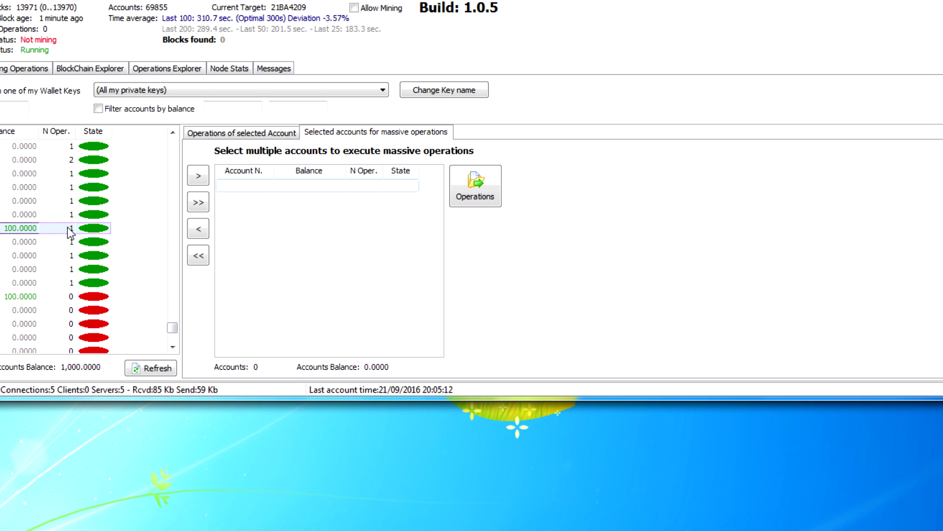
{"action": "left_click", "coordinate": [199, 176]}
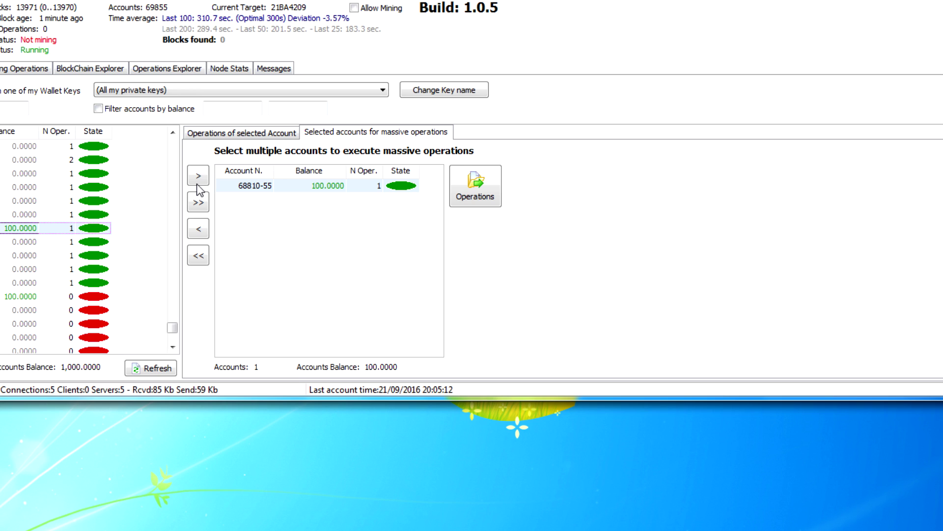
{"action": "left_click", "coordinate": [54, 297]}
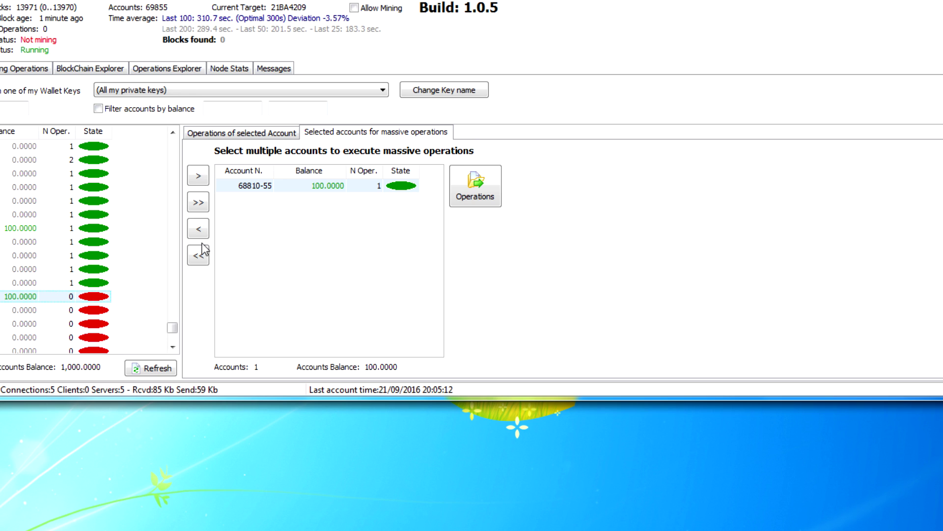
{"action": "left_click", "coordinate": [200, 177]}
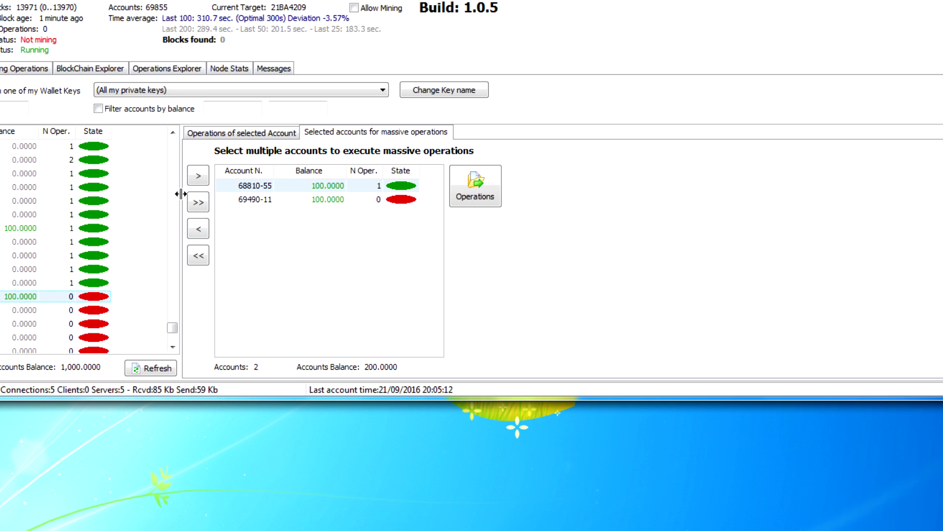
{"action": "left_click", "coordinate": [243, 203]}
{"action": "left_click", "coordinate": [200, 229]}
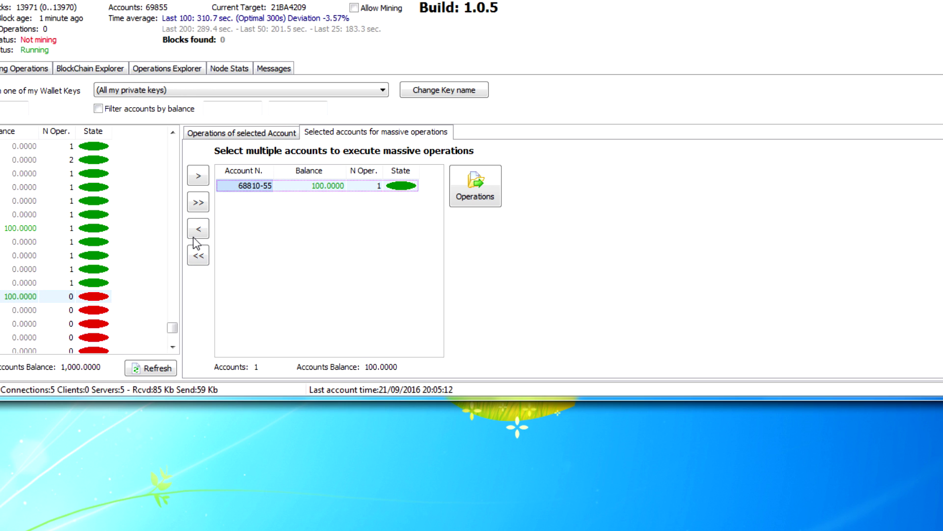
Step: Add the 800.0000 account 63380-27 and start a new operation for both queued accounts
{"action": "left_click_drag", "start_coordinate": [172, 328], "coordinate": [178, 148]}
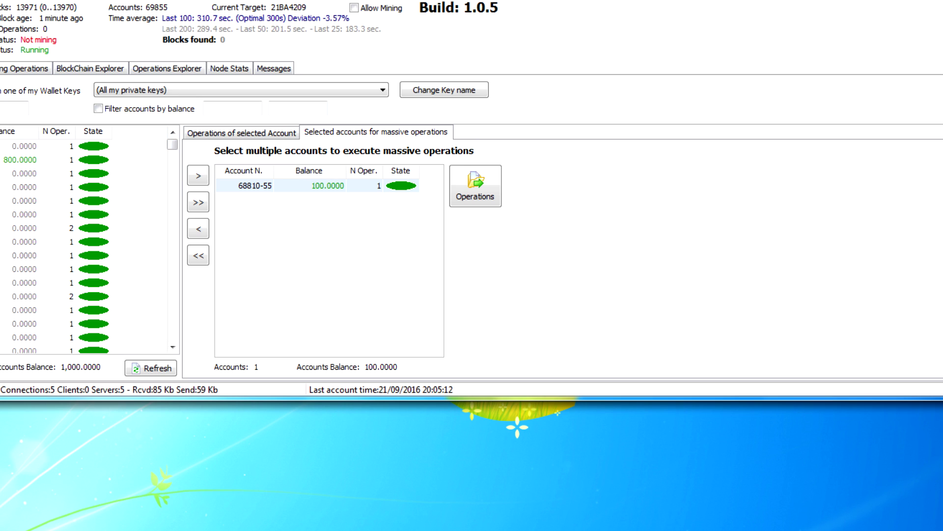
{"action": "left_click", "coordinate": [22, 161]}
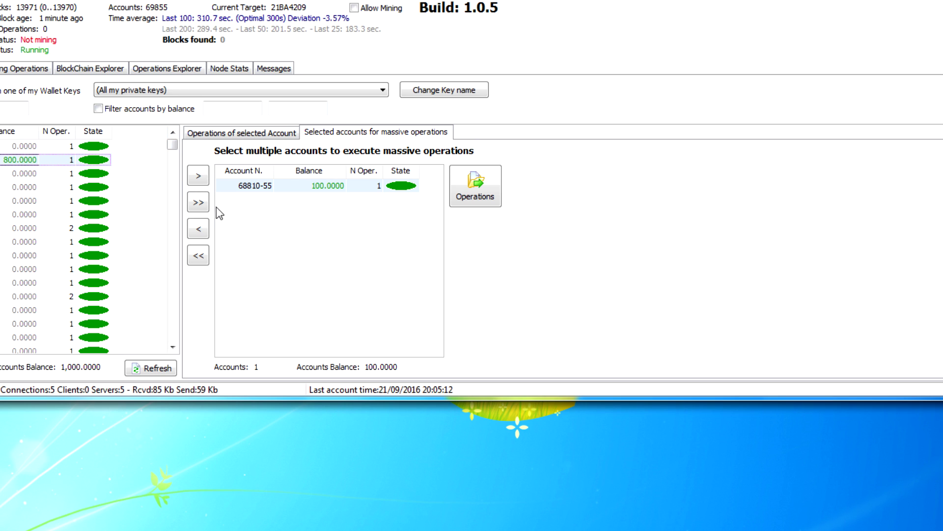
{"action": "left_click", "coordinate": [202, 176]}
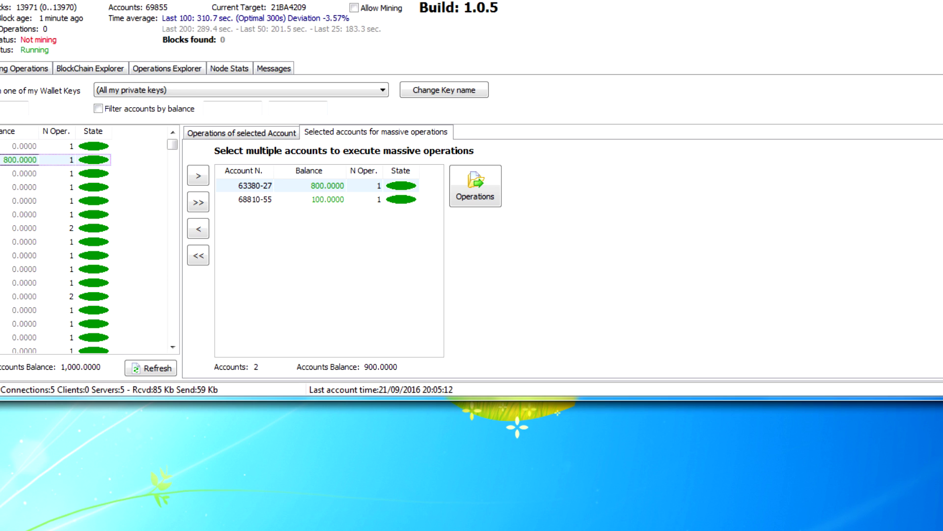
{"action": "left_click", "coordinate": [20, 146]}
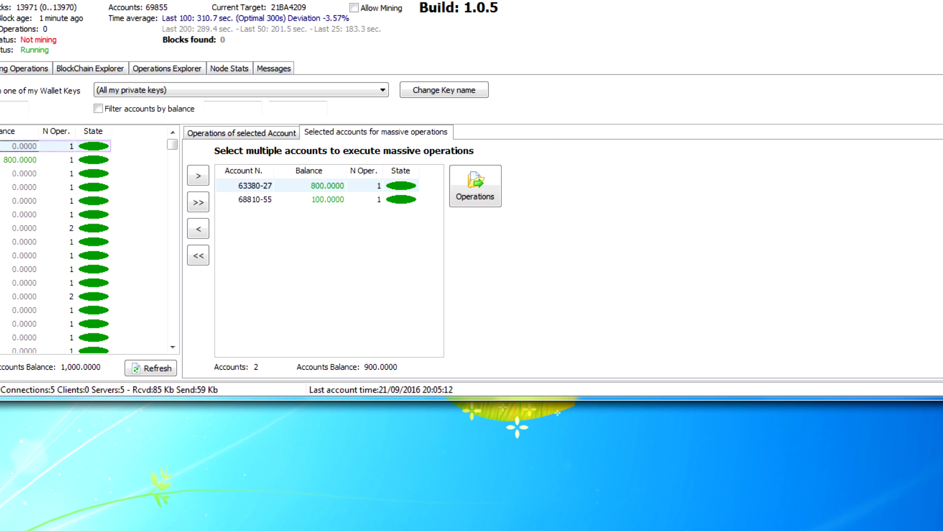
{"action": "left_click", "coordinate": [475, 189]}
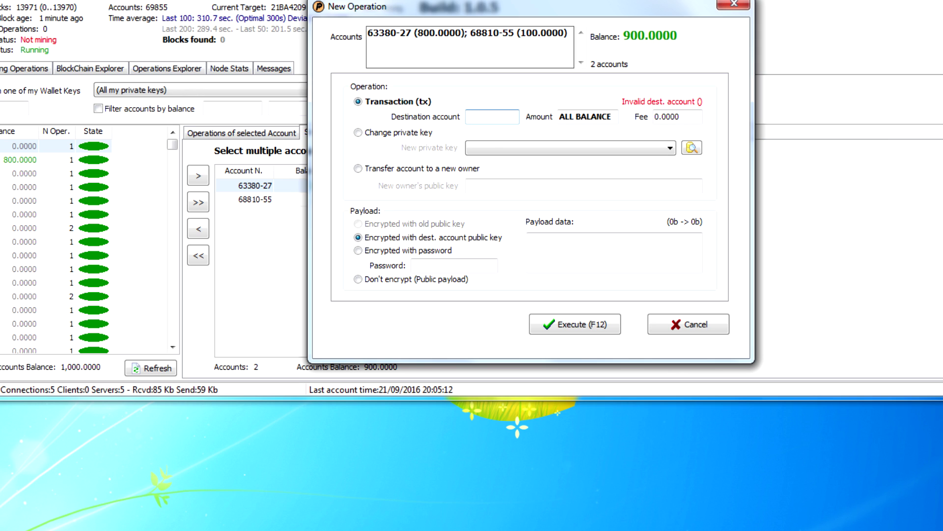
Step: Send ALL BALANCE to destination 61411-50 with a 0.0000 fee and execute
{"action": "type", "text": "614"}
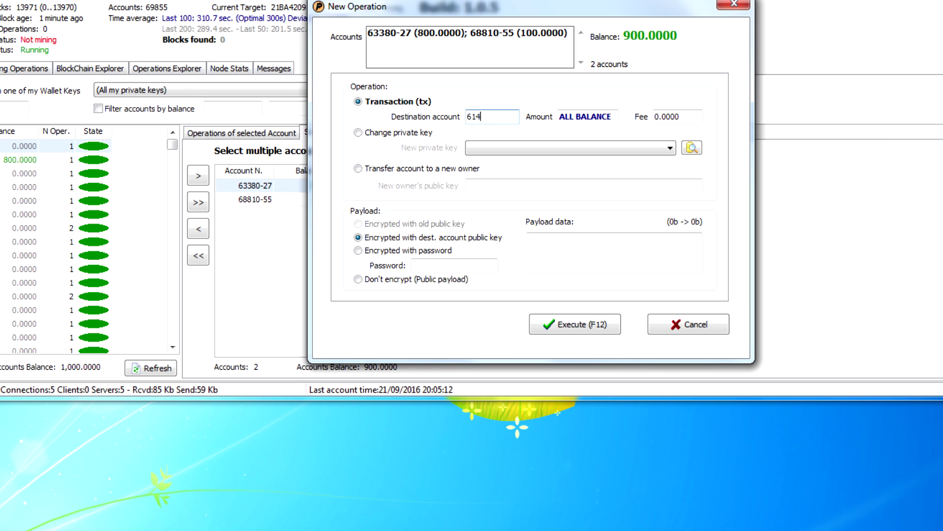
{"action": "type", "text": "11-50"}
{"action": "left_click", "coordinate": [678, 116]}
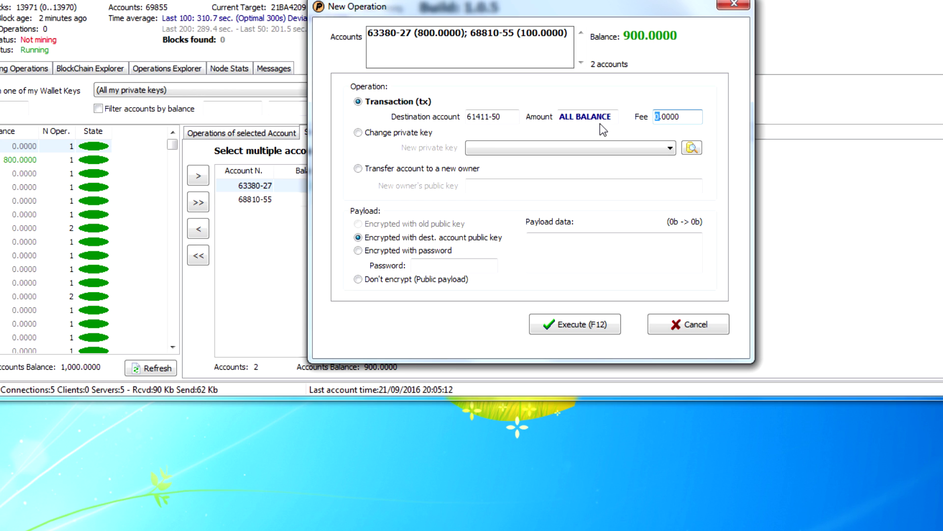
{"action": "key", "text": "shift+Right"}
{"action": "left_click", "coordinate": [574, 323]}
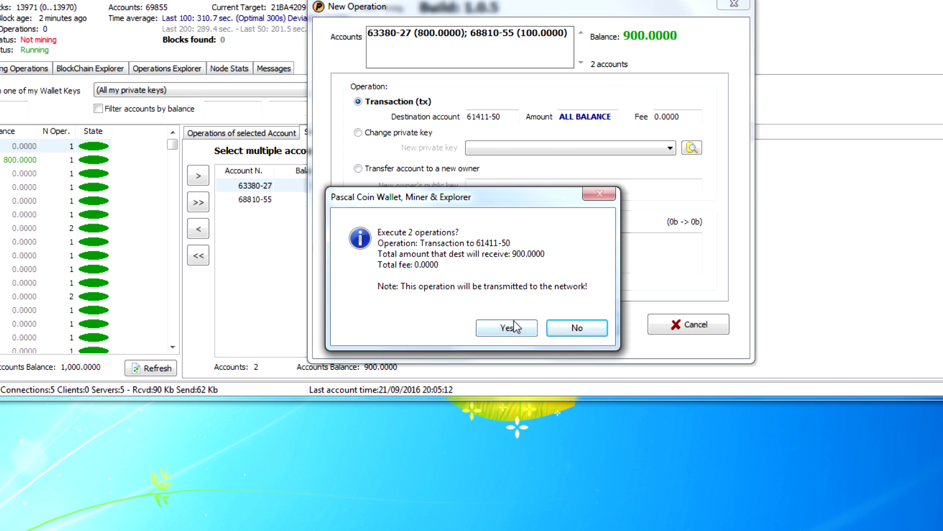
Step: Confirm executing the 2 operations to 61411-50 and dismiss the success message
{"action": "left_click", "coordinate": [490, 328]}
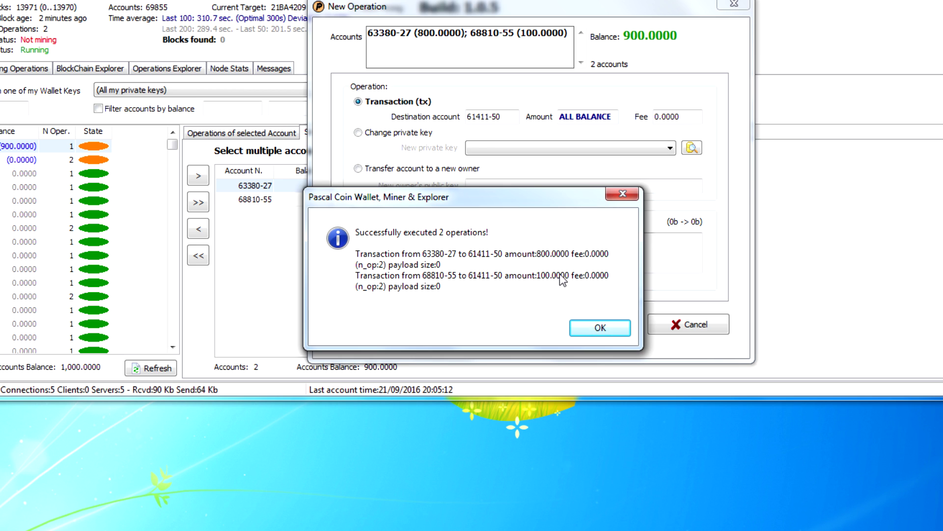
{"action": "left_click", "coordinate": [587, 327]}
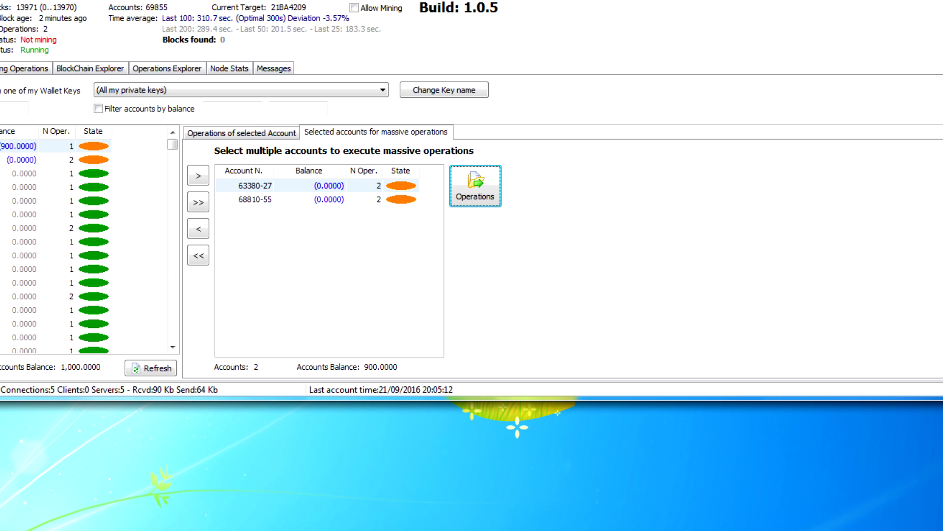
Step: Inspect the emptied 0.0000 accounts and the 900.0000 receiving account in the account list
{"action": "left_click", "coordinate": [21, 160]}
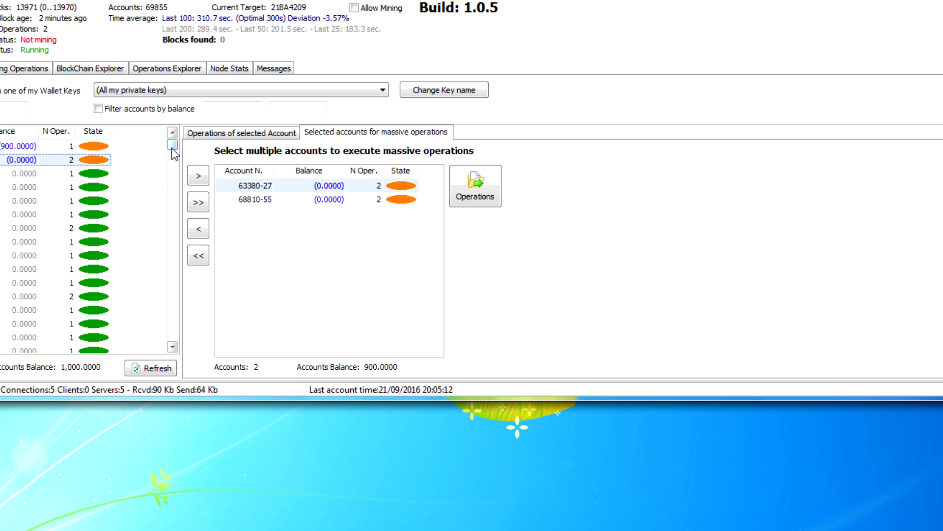
{"action": "left_click_drag", "start_coordinate": [172, 147], "coordinate": [170, 205]}
{"action": "left_click_drag", "start_coordinate": [178, 278], "coordinate": [178, 151]}
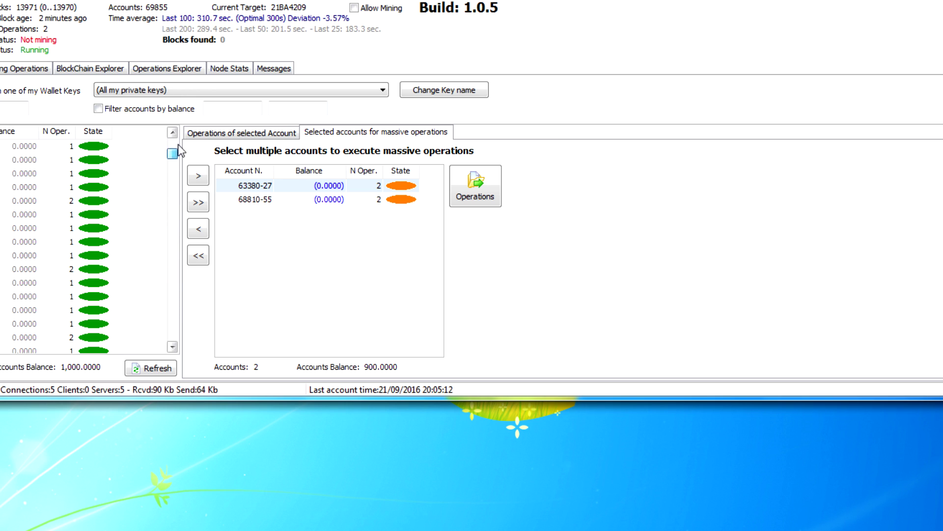
{"action": "left_click", "coordinate": [172, 131]}
{"action": "key", "text": "Up"}
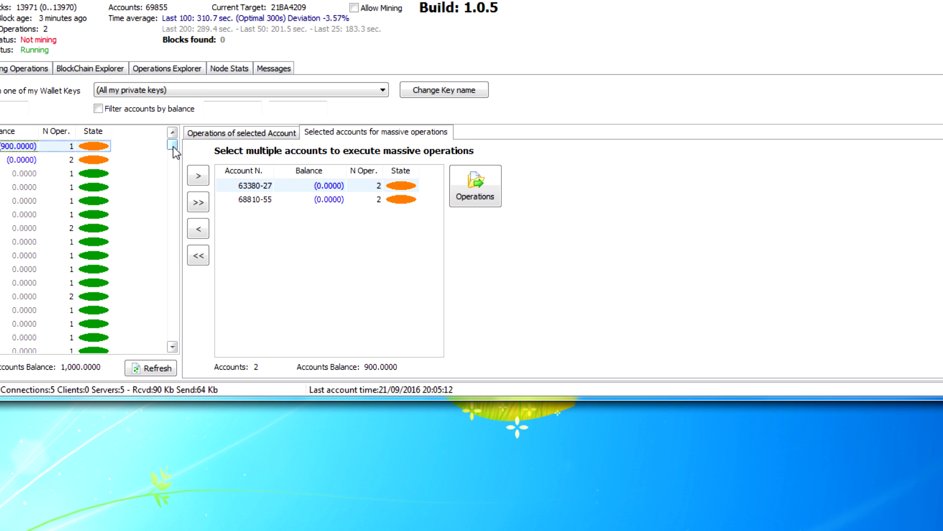
{"action": "left_click_drag", "start_coordinate": [173, 147], "coordinate": [172, 286]}
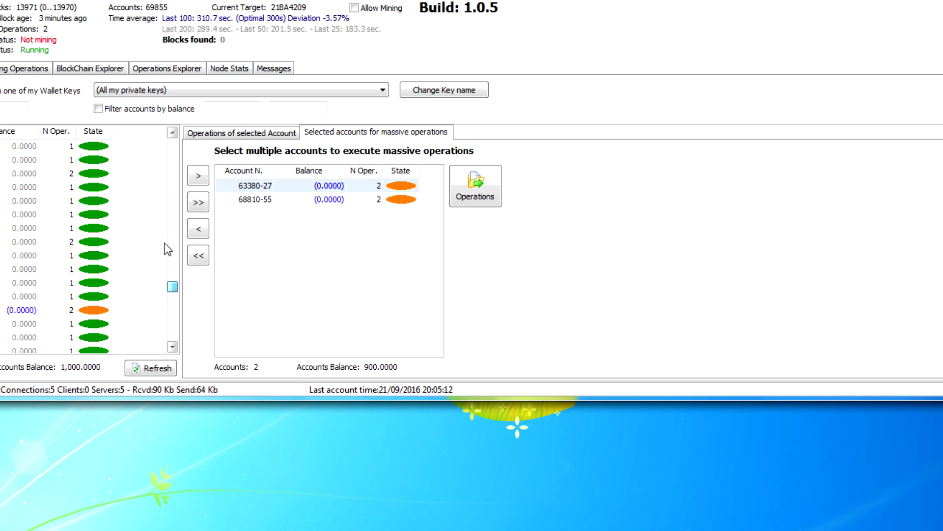
{"action": "left_click_drag", "start_coordinate": [168, 249], "coordinate": [165, 134]}
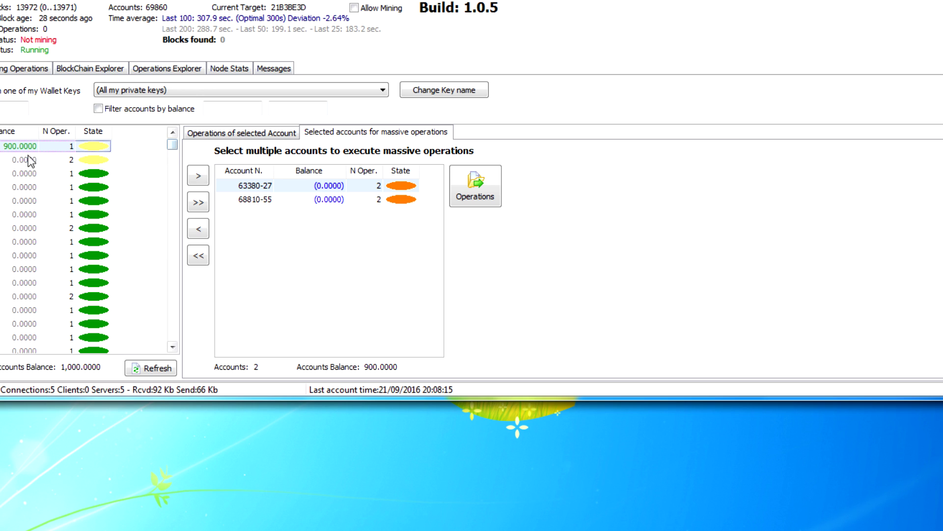
Step: Scroll to the list end and check the 100.0000 and zero-balance accounts there
{"action": "left_click_drag", "start_coordinate": [172, 146], "coordinate": [173, 346]}
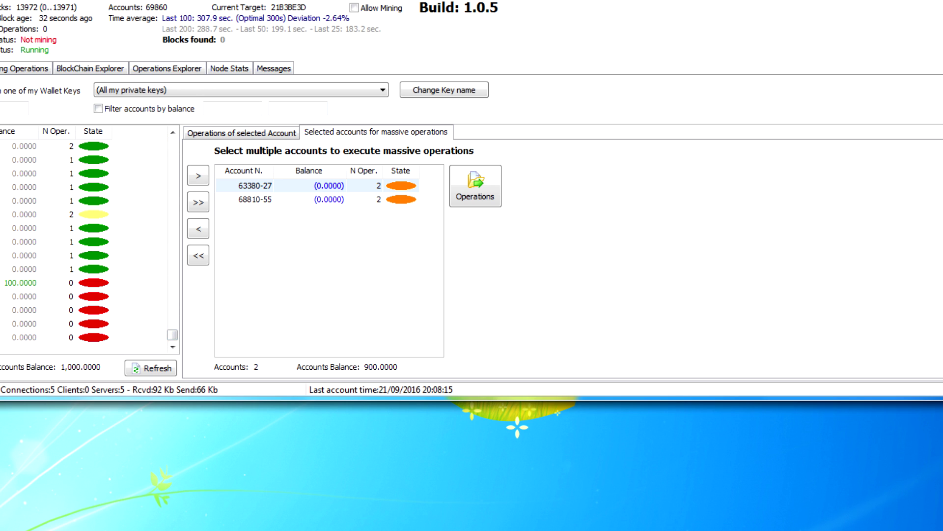
{"action": "left_click", "coordinate": [49, 282]}
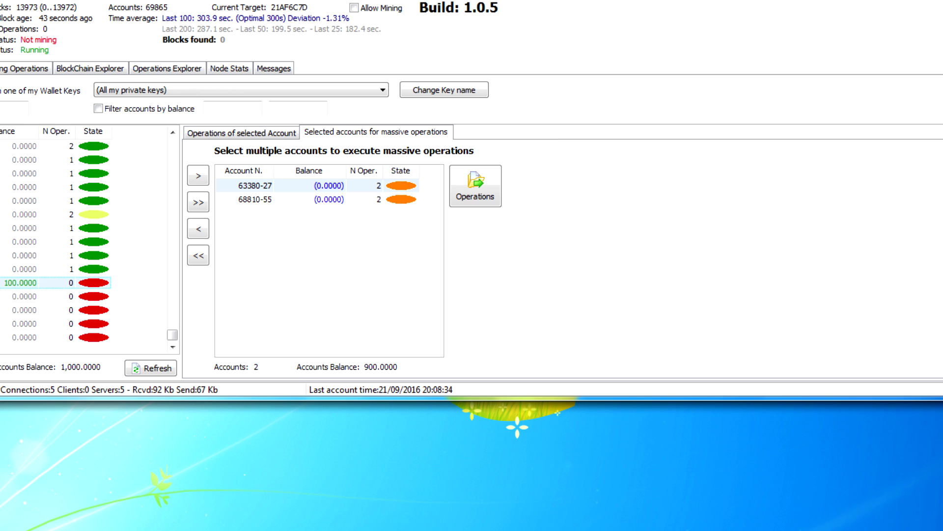
{"action": "left_click", "coordinate": [1, 311]}
{"action": "left_click", "coordinate": [1, 323]}
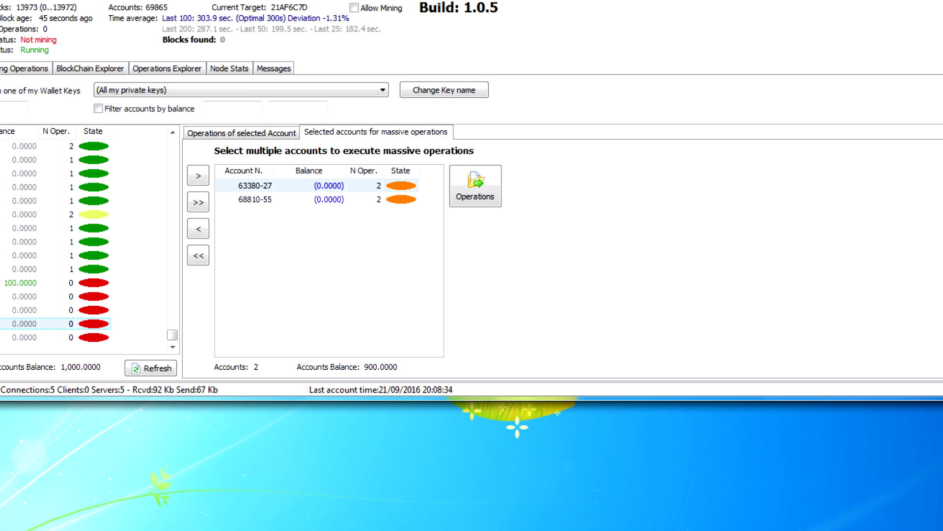
{"action": "left_click", "coordinate": [1, 337]}
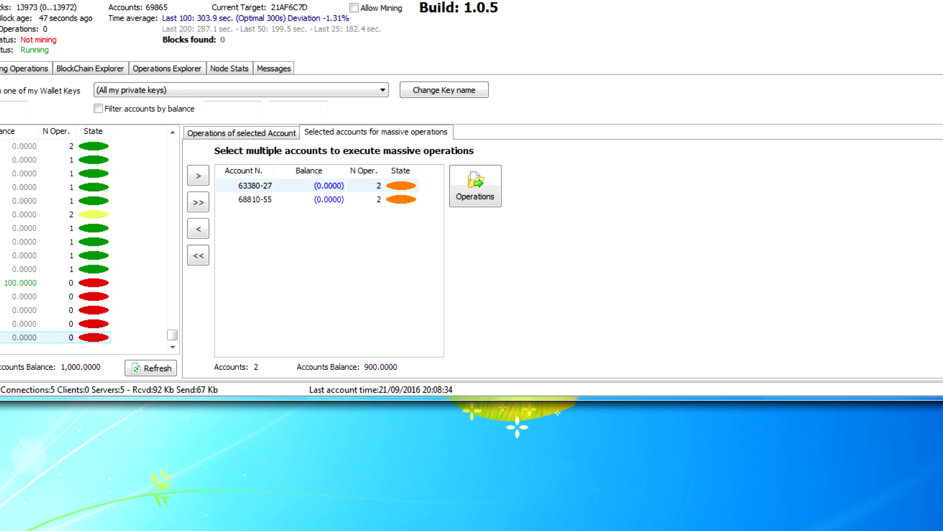
{"action": "left_click", "coordinate": [21, 297]}
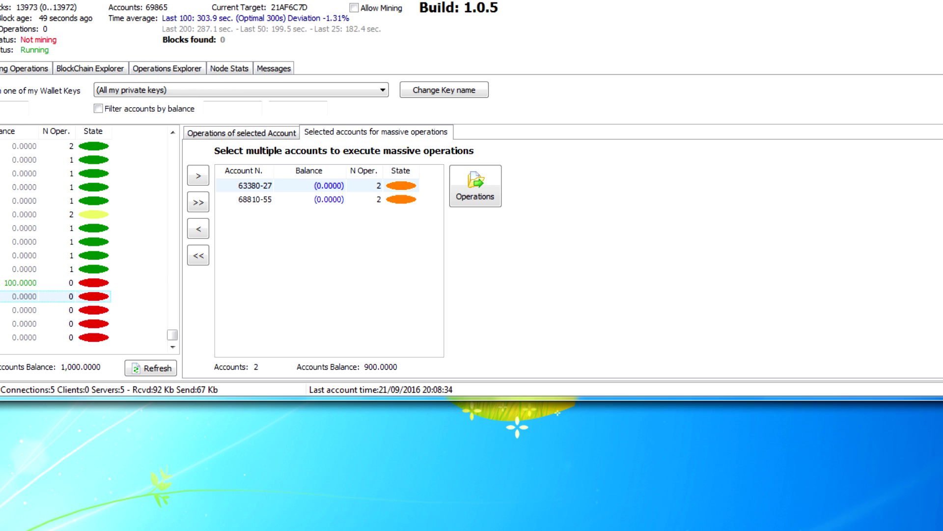
{"action": "left_click", "coordinate": [20, 283]}
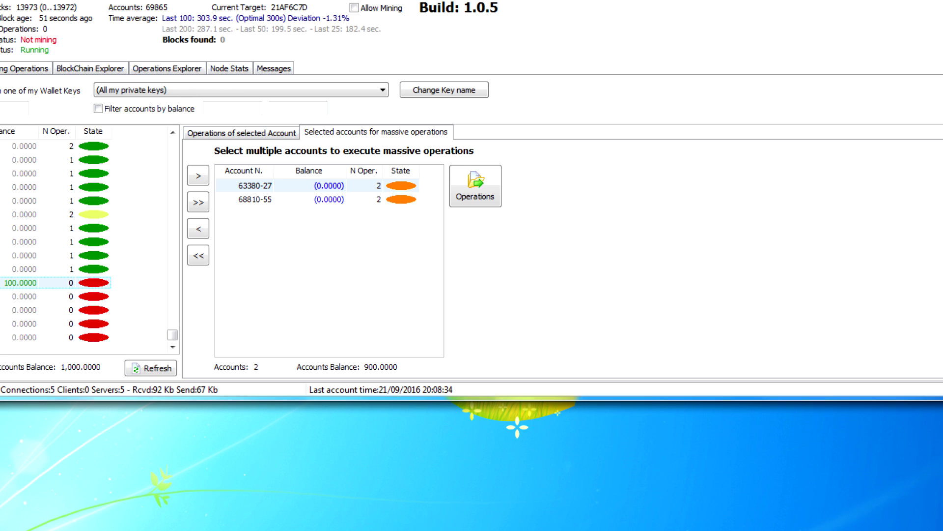
{"action": "left_click", "coordinate": [21, 296]}
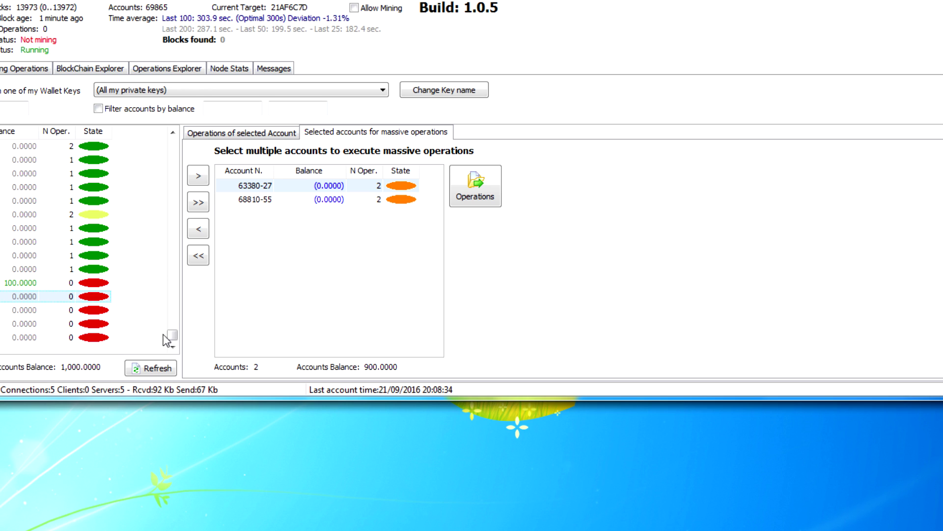
Step: Refresh the account list and verify the 900.0000 account on top and the emptied 0.0000 accounts
{"action": "left_click_drag", "start_coordinate": [172, 334], "coordinate": [167, 130]}
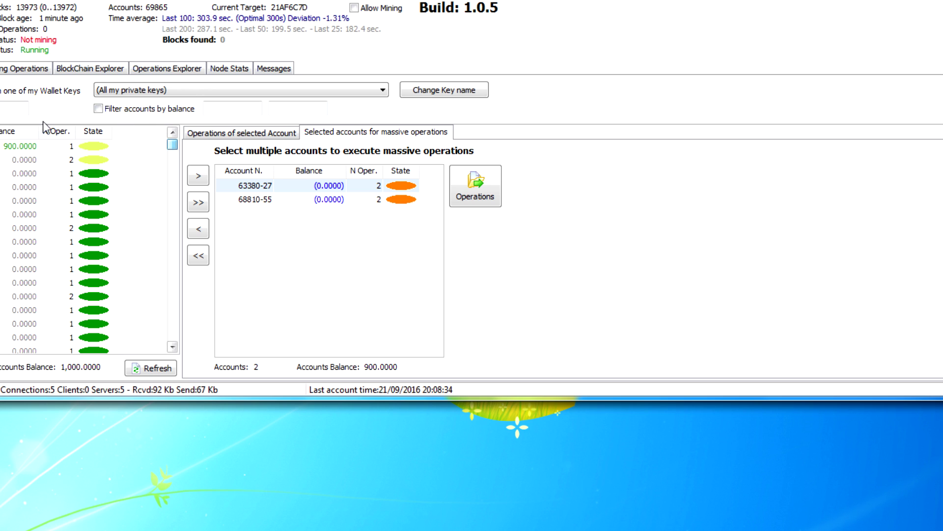
{"action": "left_click", "coordinate": [1, 90]}
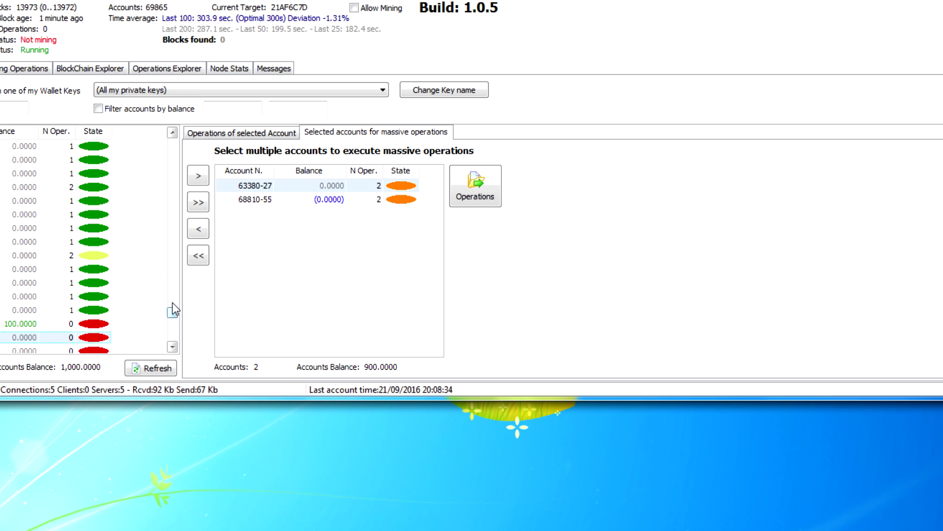
{"action": "left_click_drag", "start_coordinate": [171, 312], "coordinate": [172, 144]}
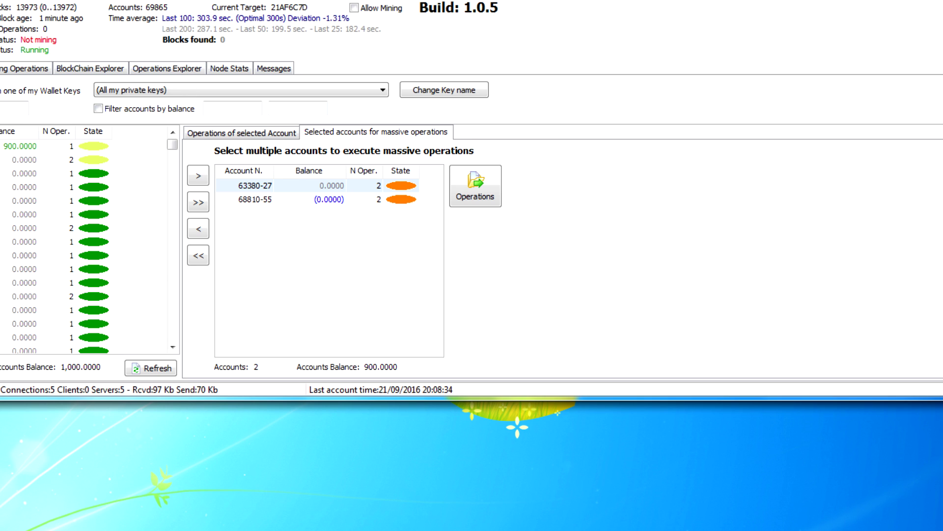
{"action": "left_click", "coordinate": [55, 186]}
{"action": "left_click", "coordinate": [55, 173]}
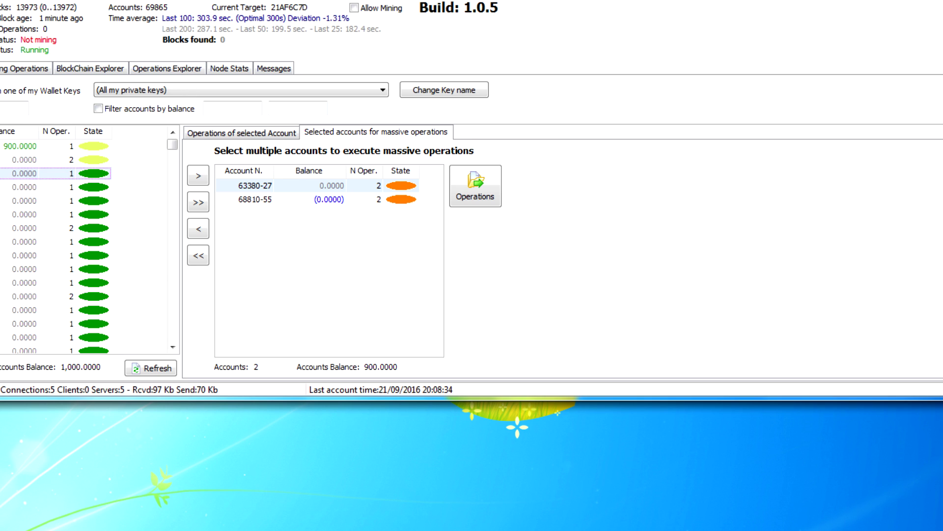
{"action": "left_click", "coordinate": [56, 187]}
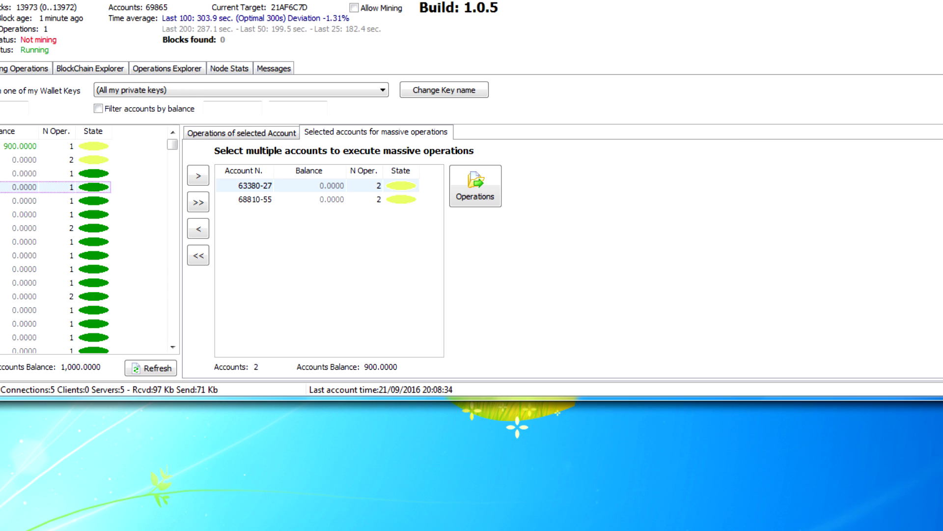
Step: Remove accounts 63380-27 and 68810-55 from the multi-account selection
{"action": "left_click", "coordinate": [55, 200]}
{"action": "left_click", "coordinate": [56, 214]}
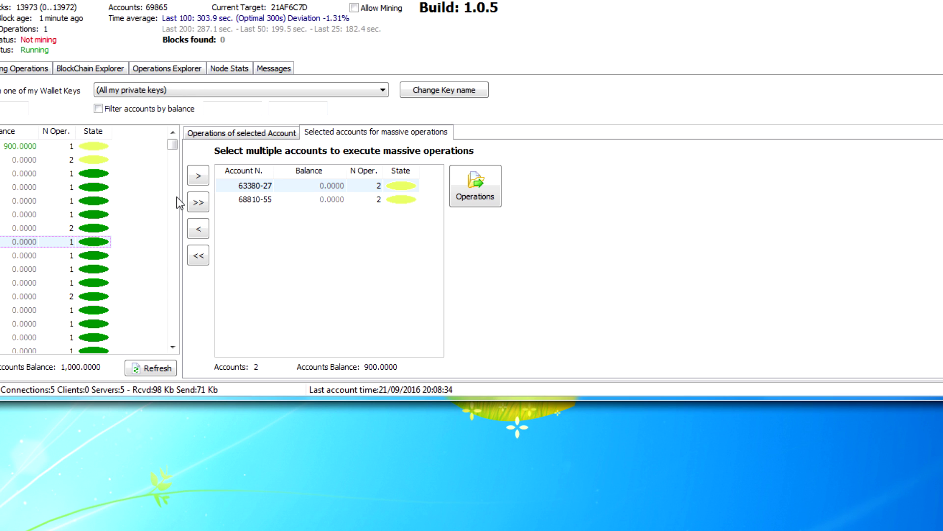
{"action": "left_click", "coordinate": [251, 187]}
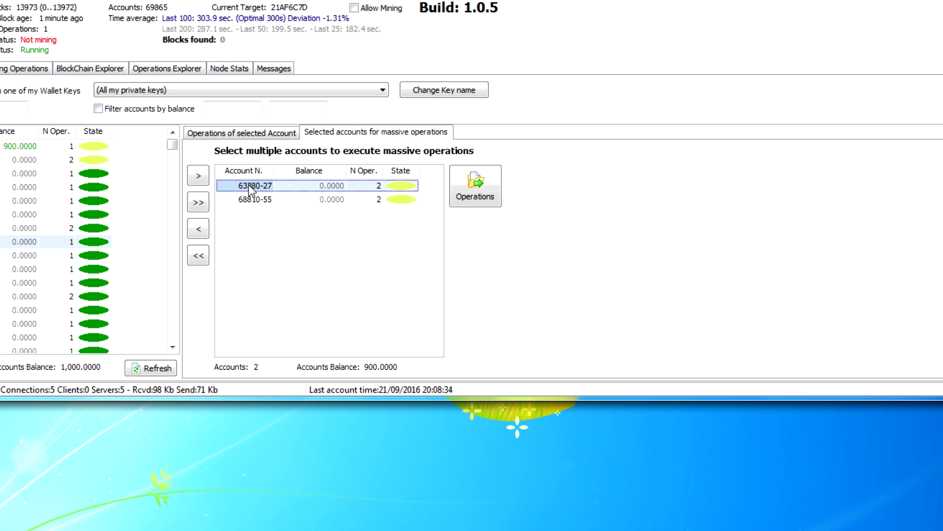
{"action": "left_click", "coordinate": [205, 231]}
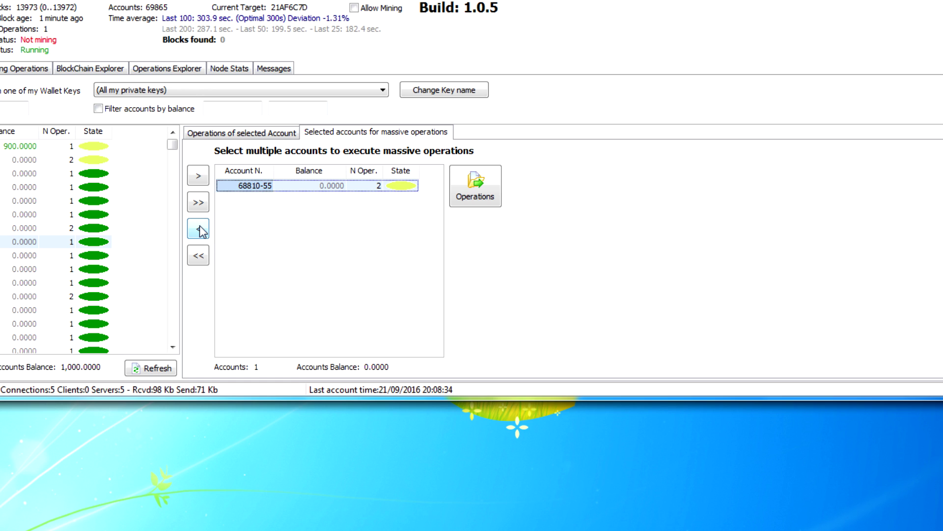
{"action": "left_click", "coordinate": [200, 230]}
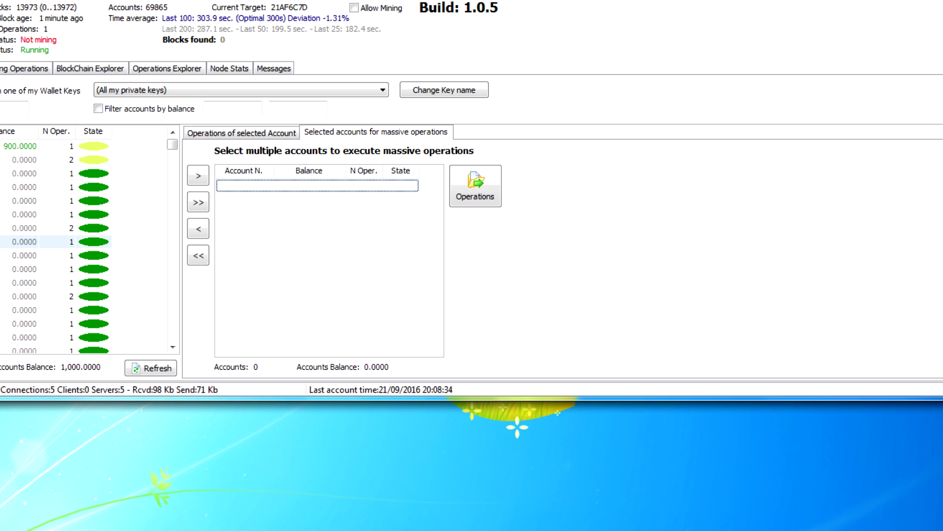
Step: Add accounts 63381-43, 63382-59, 63383-15, 63384-31 and 64545-43, then start a new operation for them
{"action": "left_click", "coordinate": [49, 173]}
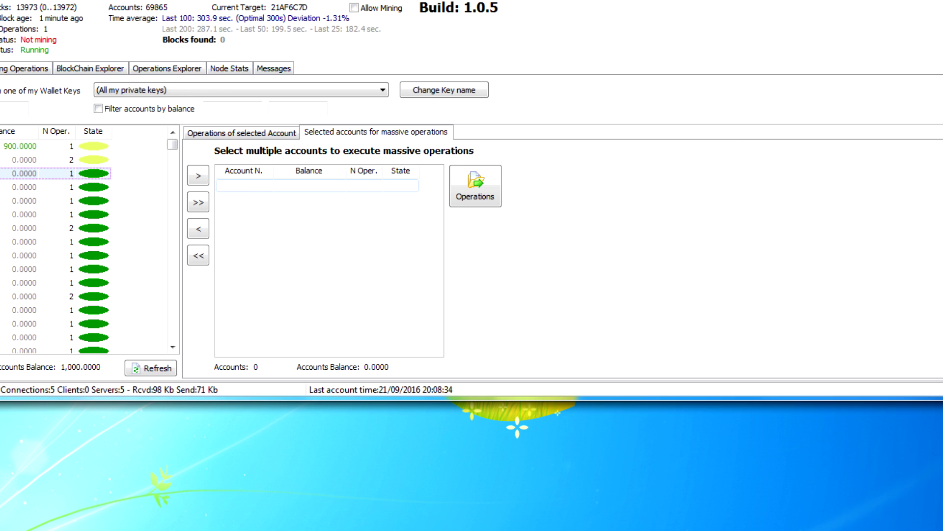
{"action": "left_click", "coordinate": [202, 178]}
{"action": "left_click", "coordinate": [85, 185]}
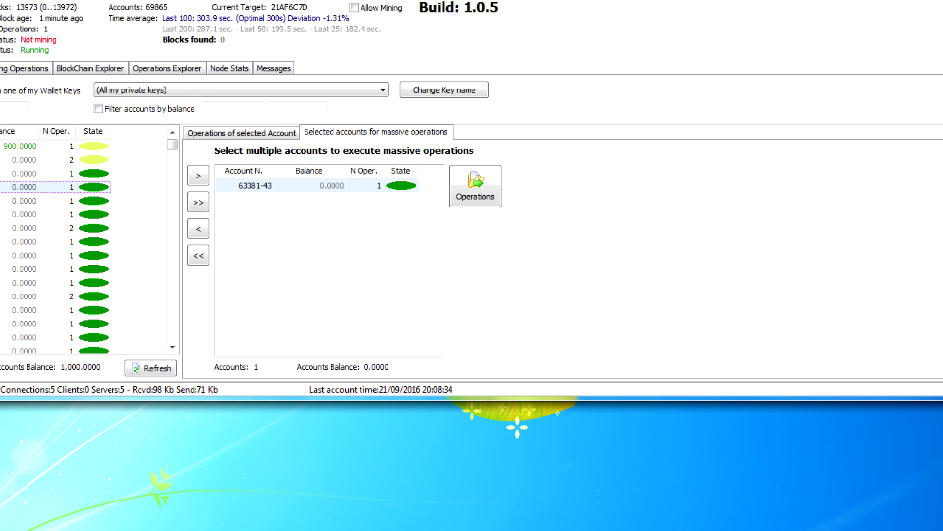
{"action": "left_click", "coordinate": [198, 178]}
{"action": "left_click", "coordinate": [79, 201]}
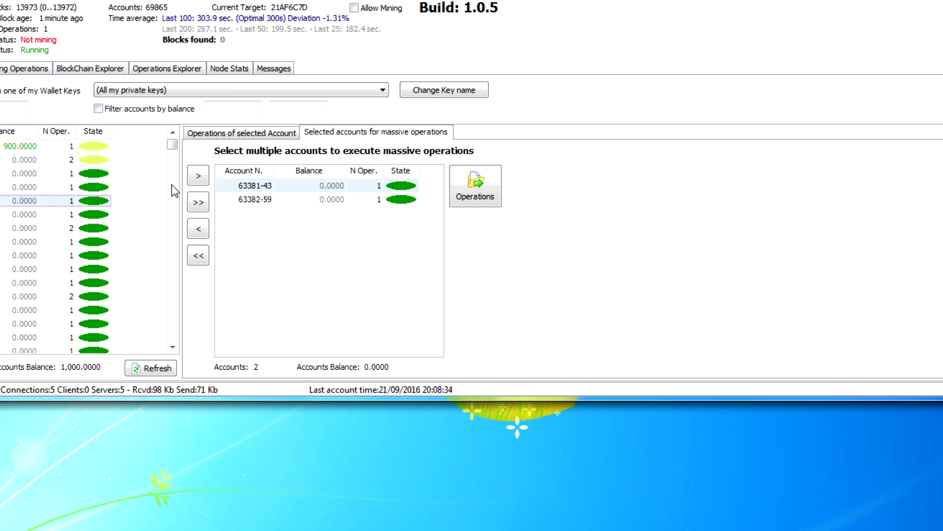
{"action": "left_click", "coordinate": [198, 176]}
{"action": "left_click", "coordinate": [8, 214]}
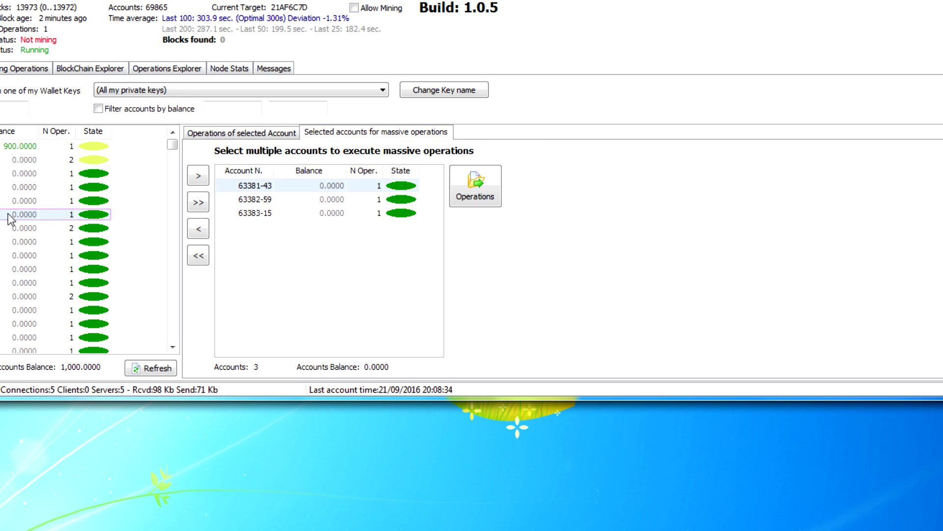
{"action": "left_click", "coordinate": [198, 178]}
{"action": "left_click", "coordinate": [98, 228]}
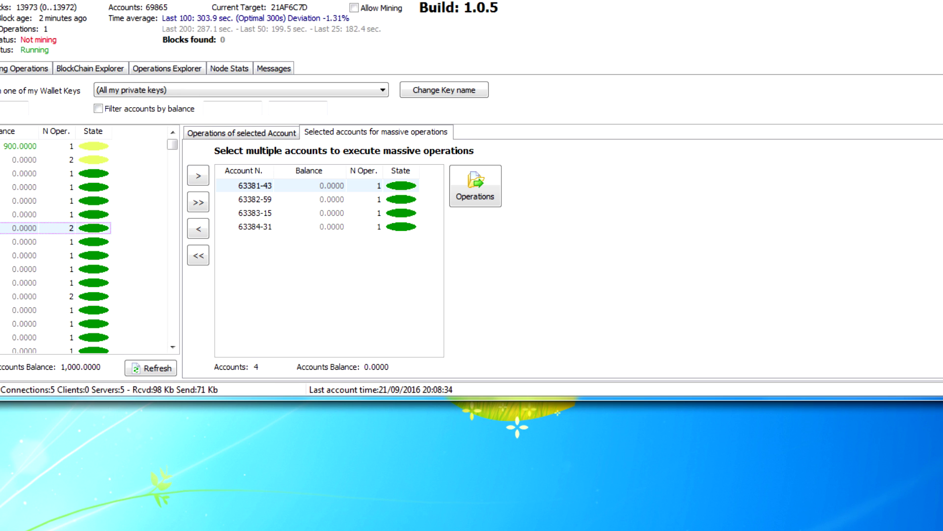
{"action": "left_click", "coordinate": [198, 178]}
{"action": "left_click", "coordinate": [485, 197]}
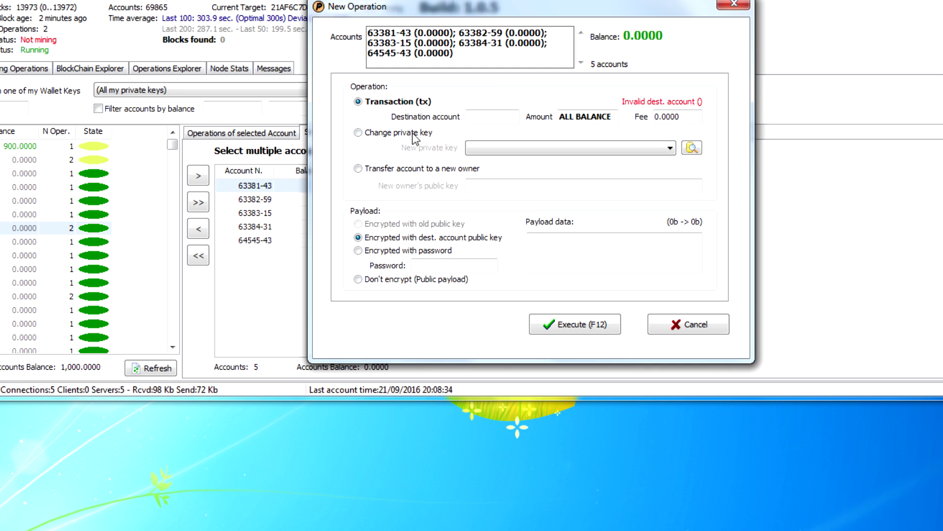
Step: Try the 'Transfer account to a new owner' option and its new owner public key field
{"action": "left_click", "coordinate": [393, 172]}
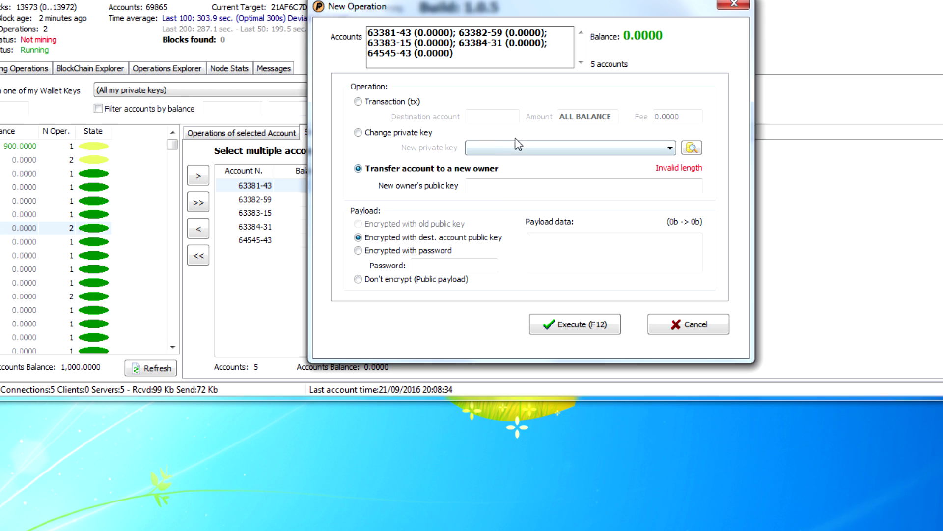
{"action": "left_click", "coordinate": [472, 185]}
{"action": "left_click", "coordinate": [540, 186]}
Step: Switch back to 'Transaction (tx)', check the destination account field, then cancel the operation
{"action": "left_click", "coordinate": [357, 102]}
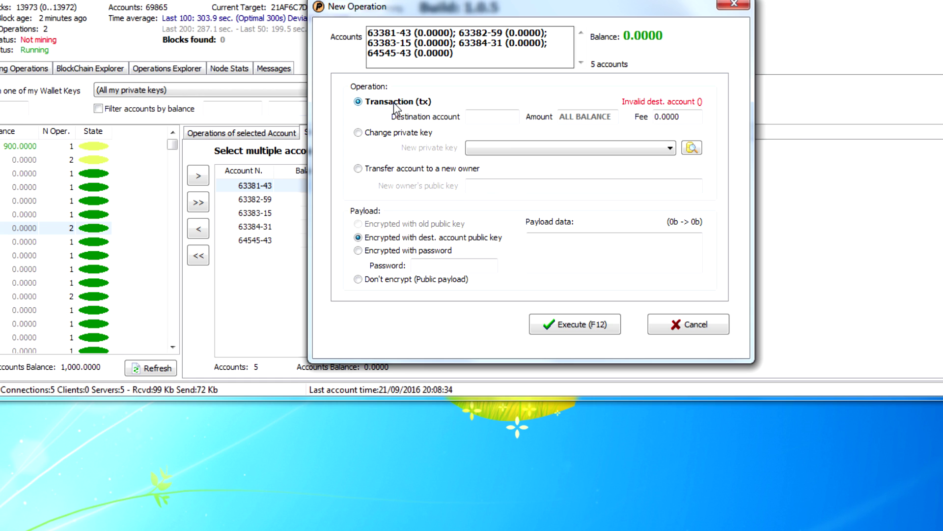
{"action": "left_click", "coordinate": [472, 118]}
{"action": "left_click", "coordinate": [671, 325]}
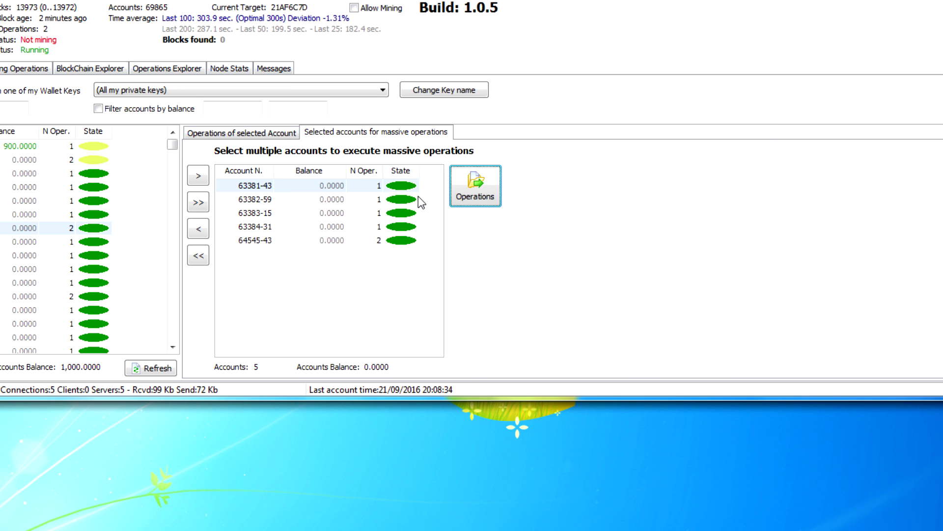
{"action": "left_click", "coordinate": [239, 69]}
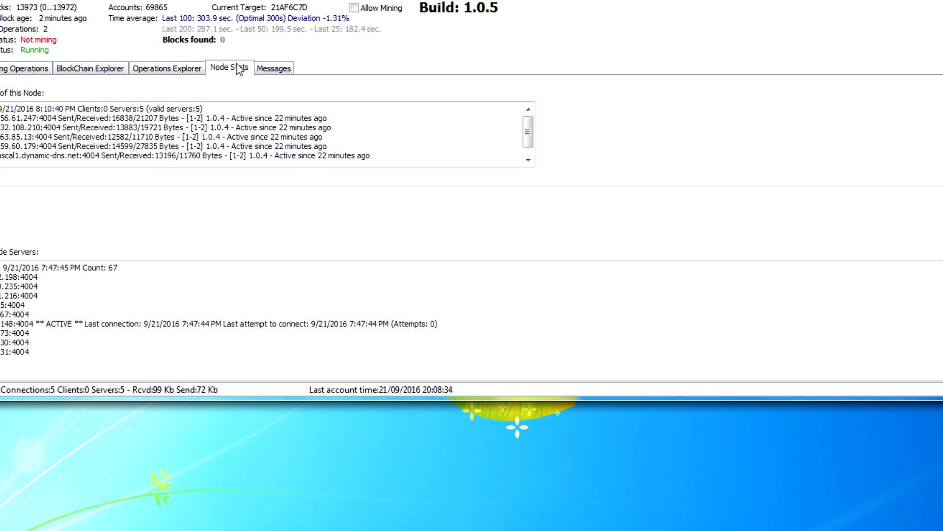
{"action": "left_click", "coordinate": [273, 69]}
{"action": "left_click", "coordinate": [1, 68]}
{"action": "left_click", "coordinate": [30, 0]}
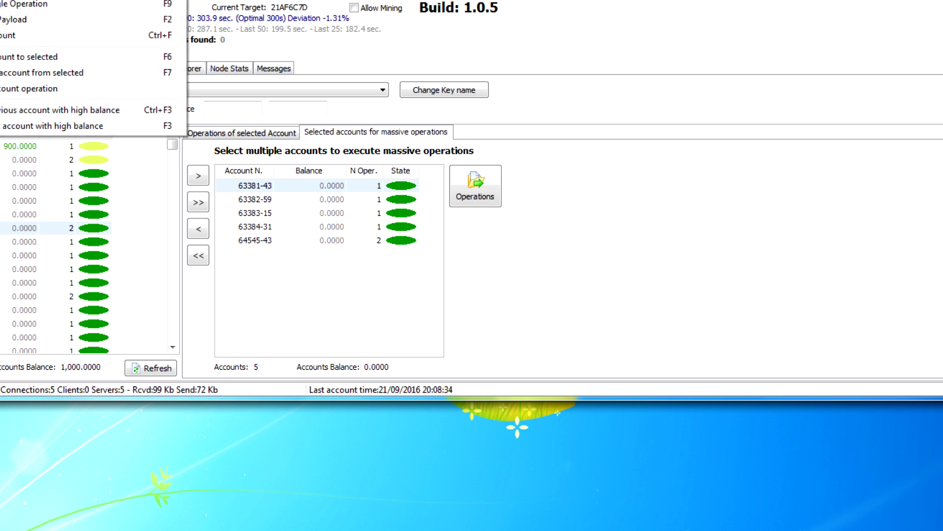
{"action": "key", "text": "Right"}
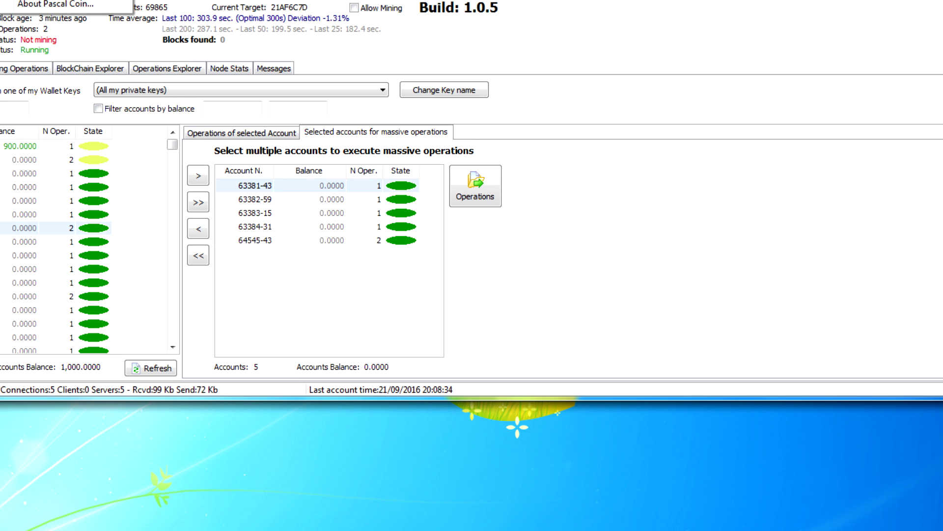
{"action": "key", "text": "Right"}
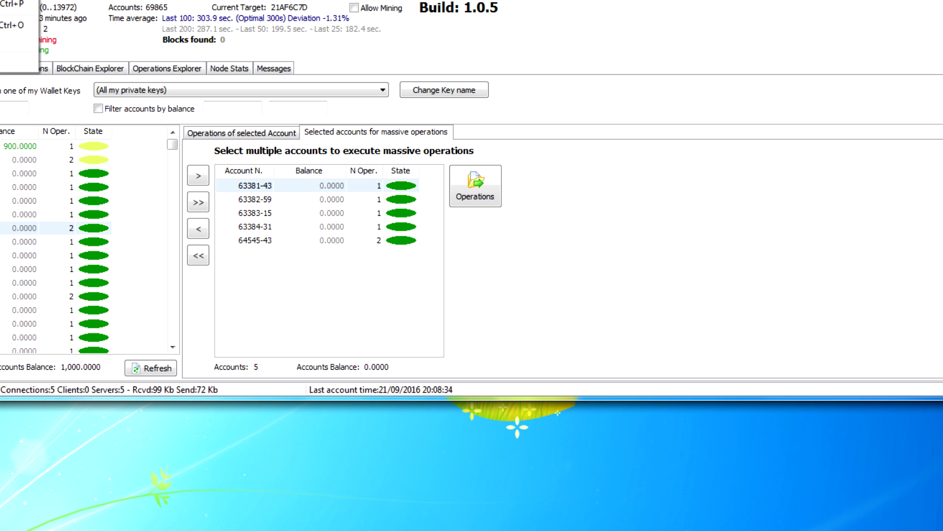
{"action": "key", "text": "Escape"}
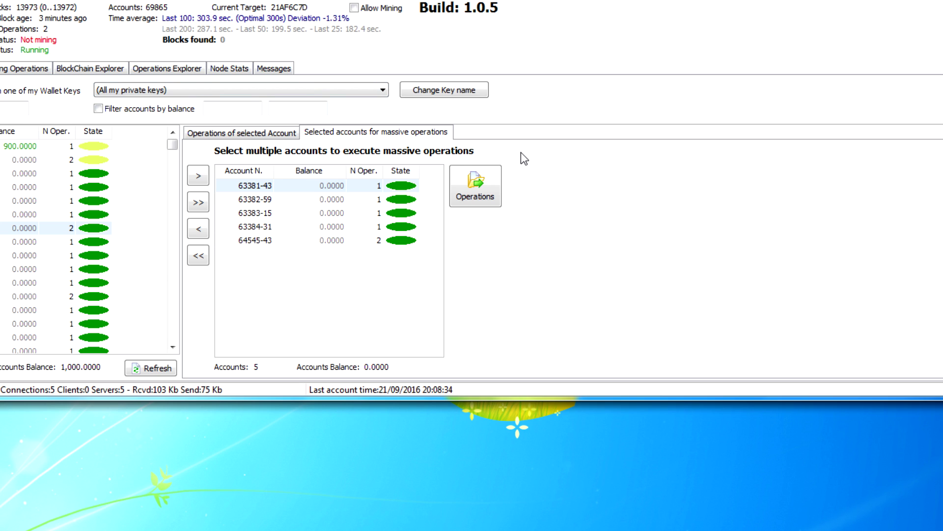
{"action": "left_click", "coordinate": [283, 71]}
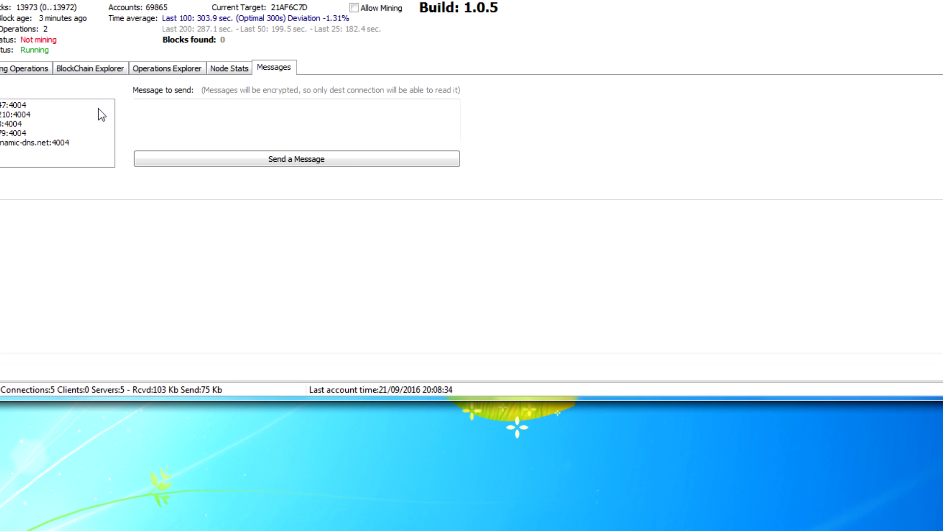
{"action": "left_click", "coordinate": [1, 68]}
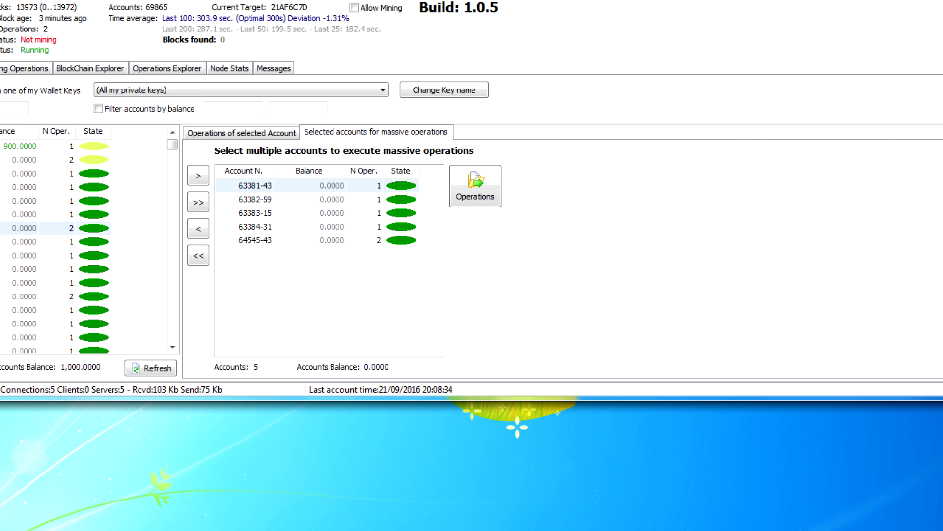
{"action": "left_click", "coordinate": [19, 146]}
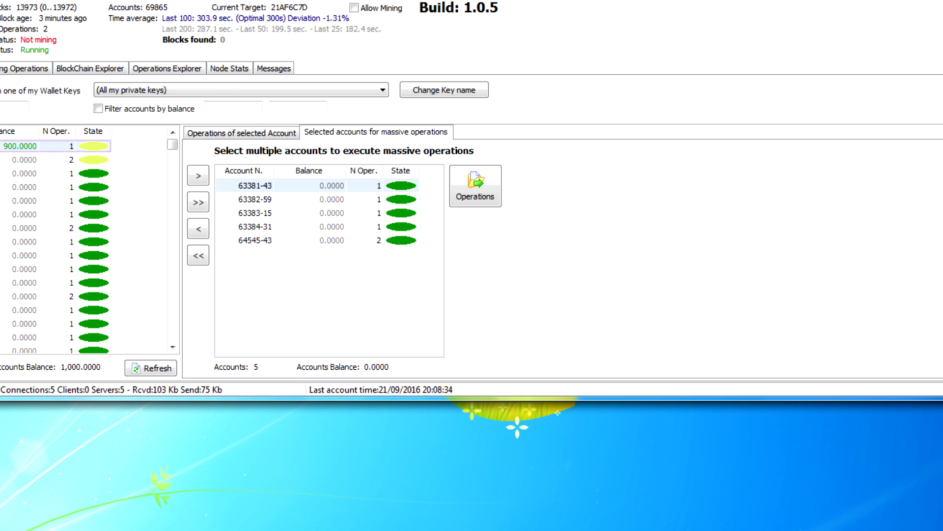